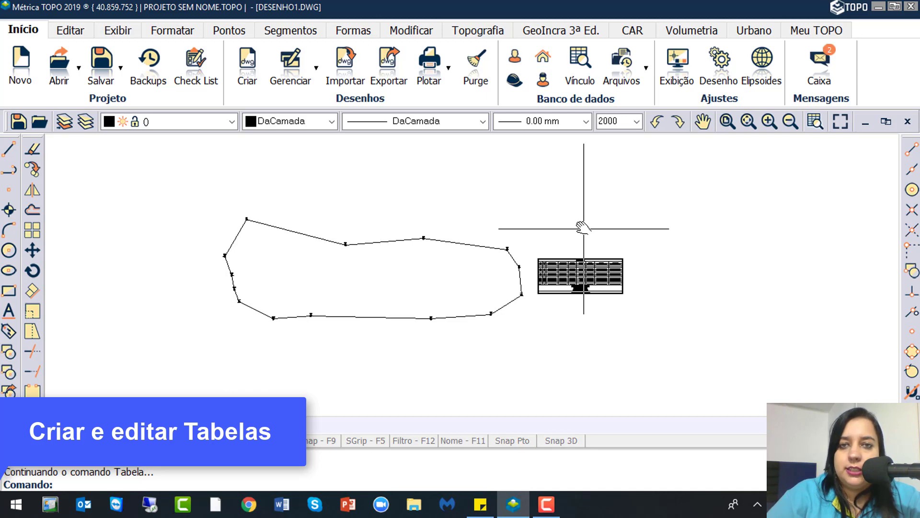
{"action": "left_click", "coordinate": [481, 31]}
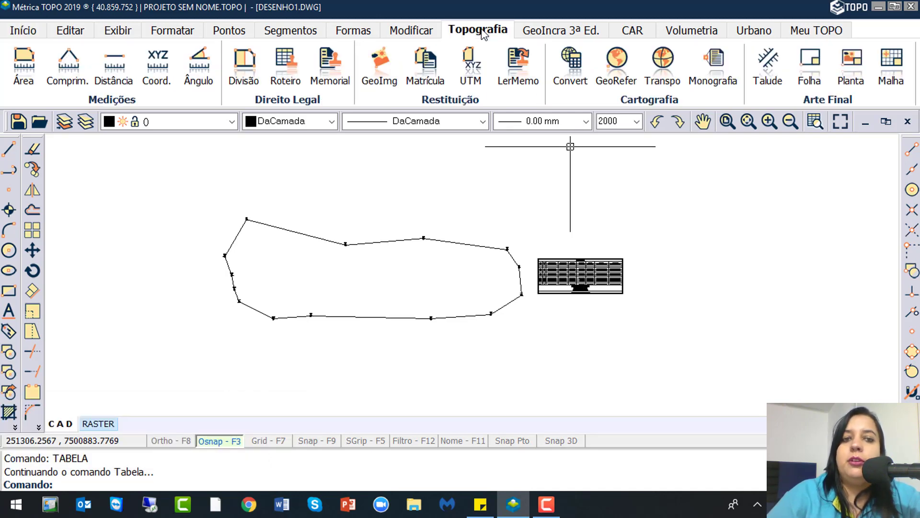
{"action": "left_click", "coordinate": [285, 68]}
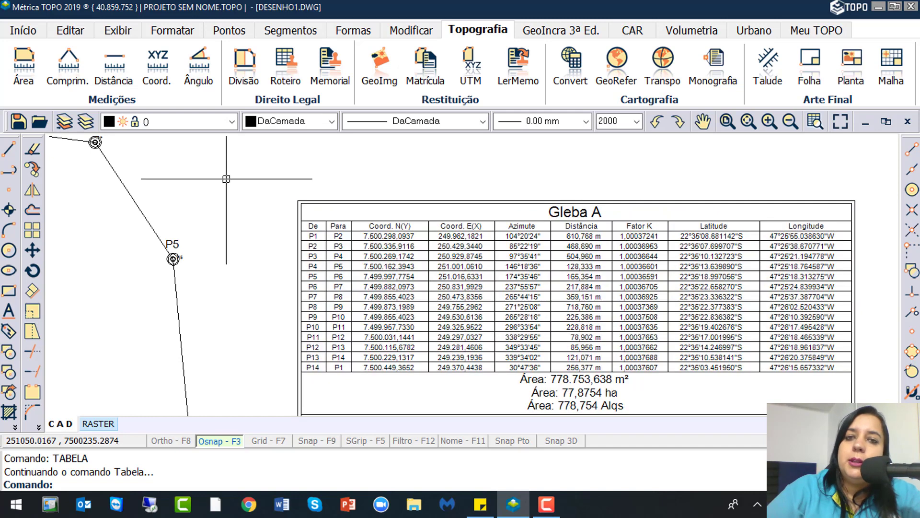
{"action": "left_click", "coordinate": [572, 34]}
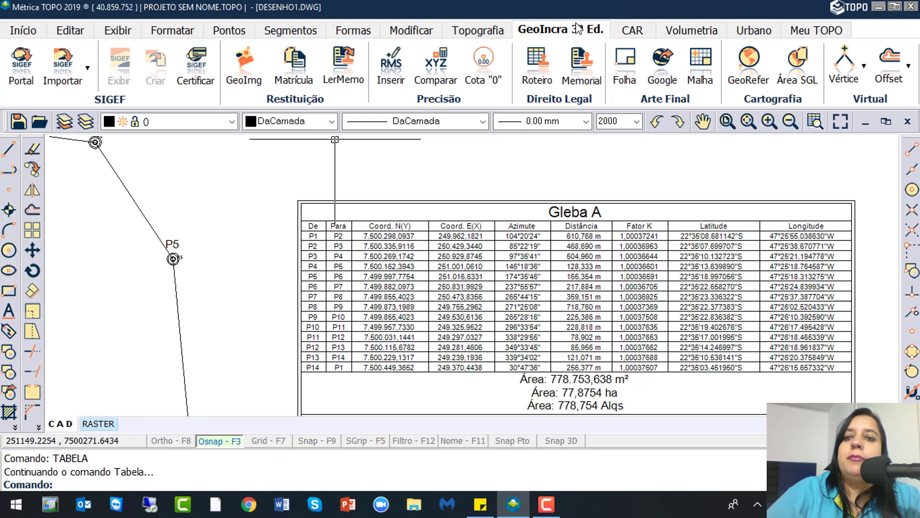
{"action": "left_click", "coordinate": [633, 32]}
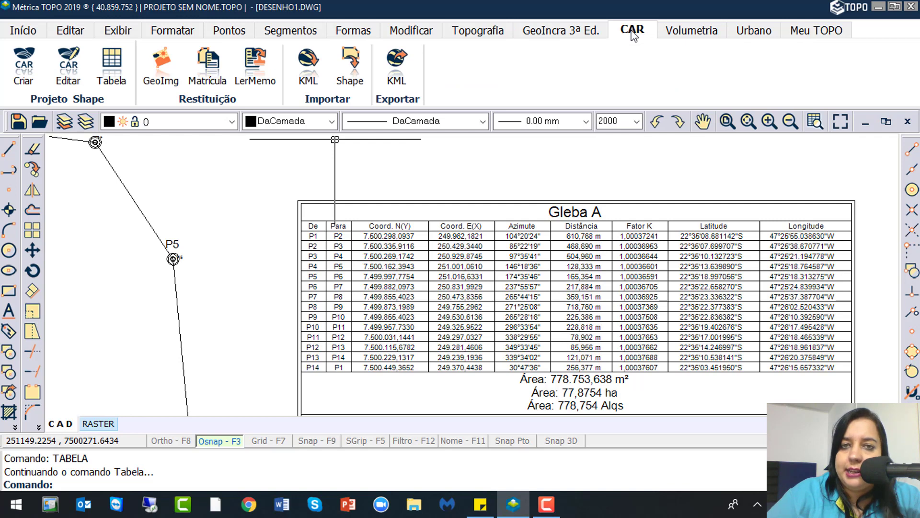
{"action": "left_click", "coordinate": [689, 35]}
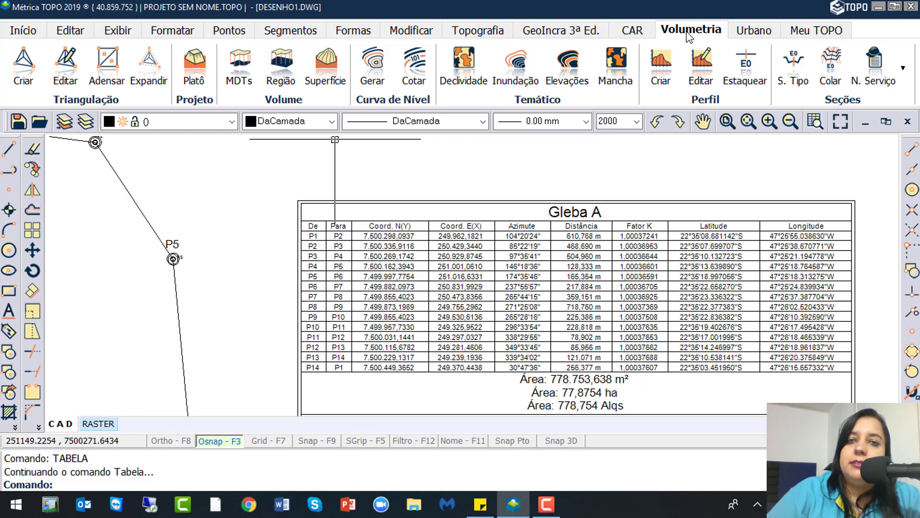
{"action": "left_click", "coordinate": [752, 38]}
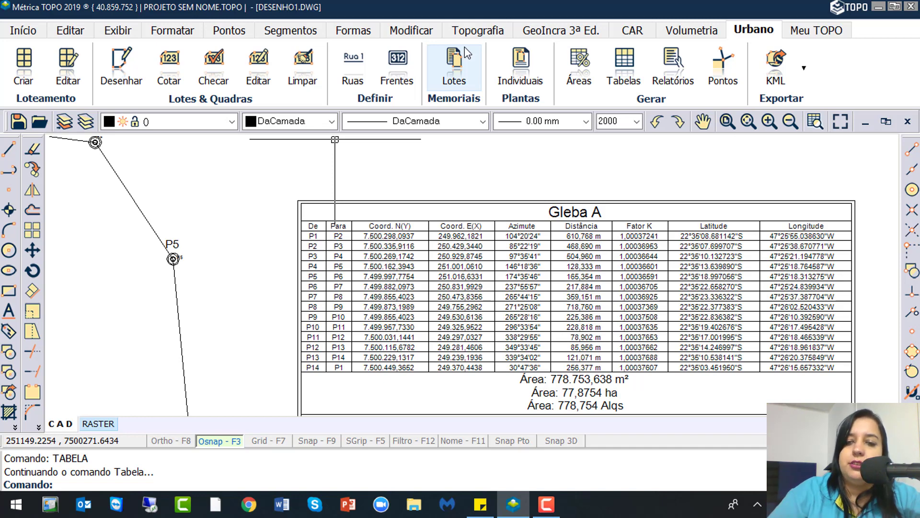
{"action": "middle_click_drag", "start_coordinate": [279, 298], "coordinate": [200, 212]}
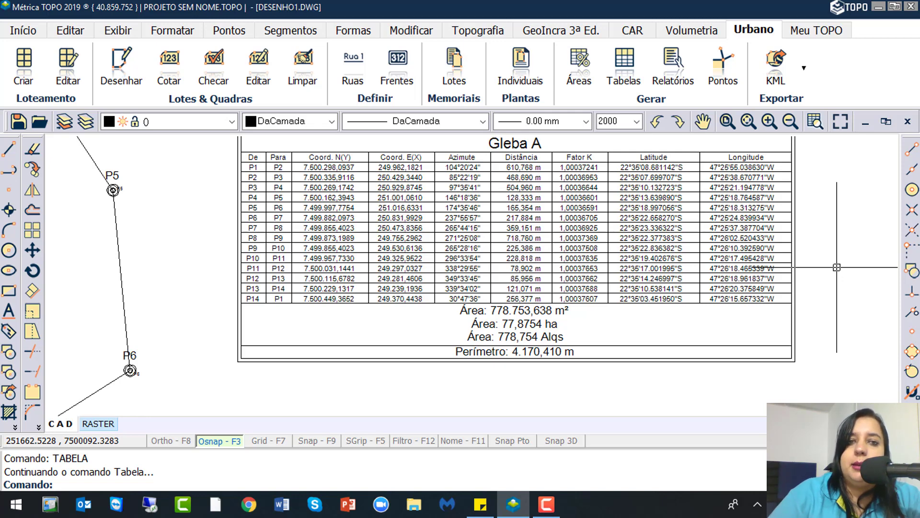
- Start a new table and insert an empty row before row 2 and an empty column before column 1
{"action": "left_click", "coordinate": [354, 29]}
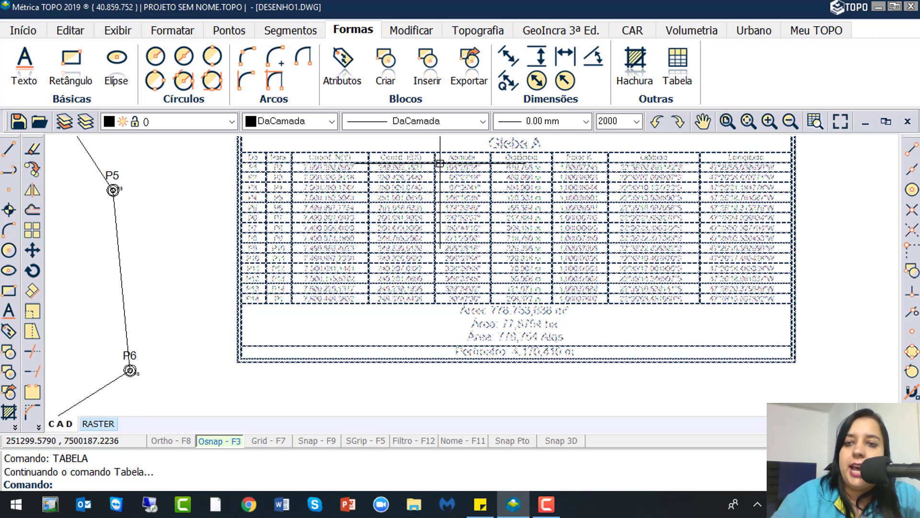
{"action": "left_click", "coordinate": [685, 81]}
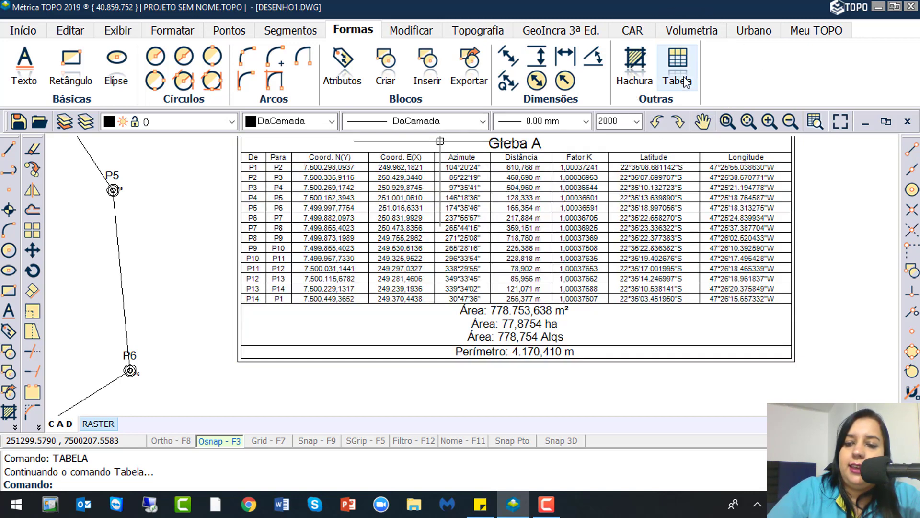
{"action": "left_click", "coordinate": [686, 80]}
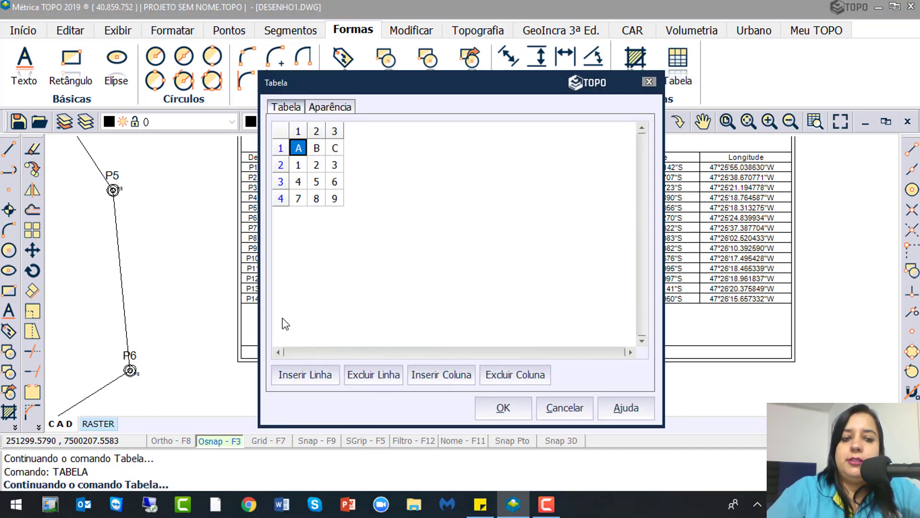
{"action": "left_click", "coordinate": [303, 374]}
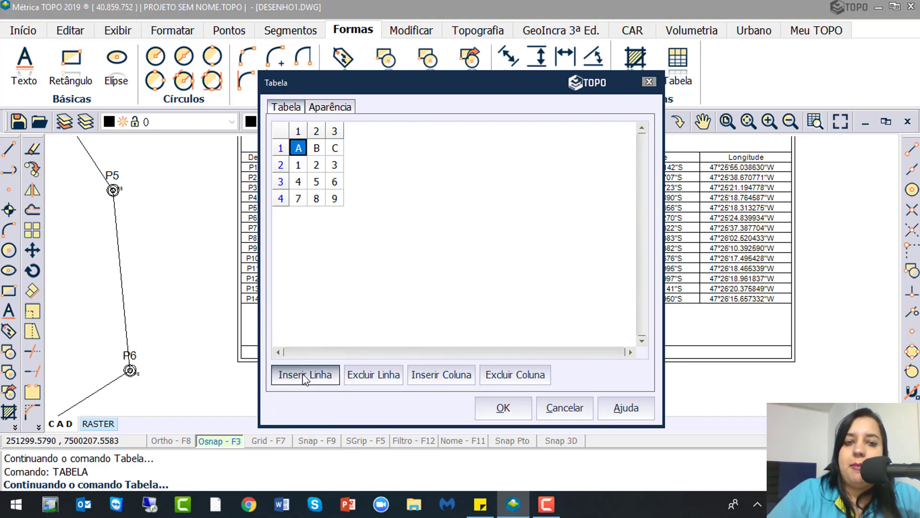
{"action": "key", "text": "ctrl"}
{"action": "key", "text": "ctrl"}
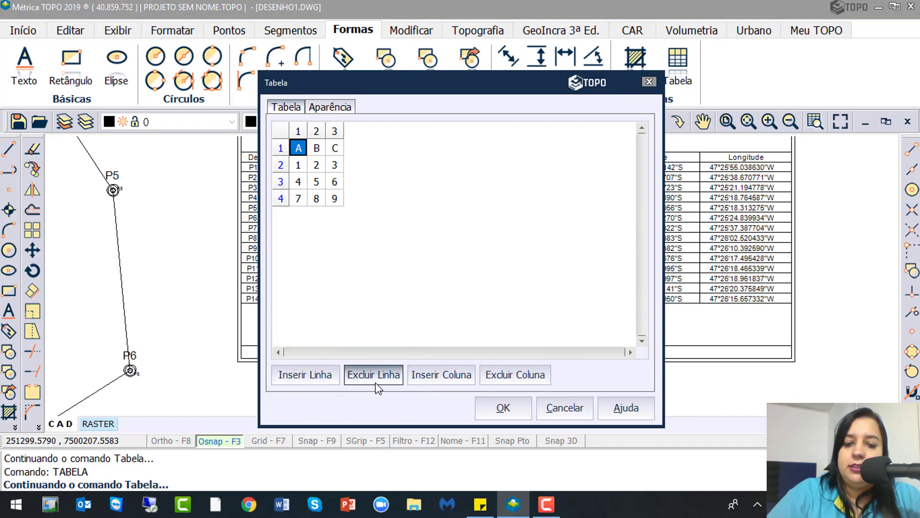
{"action": "key", "text": "ctrl"}
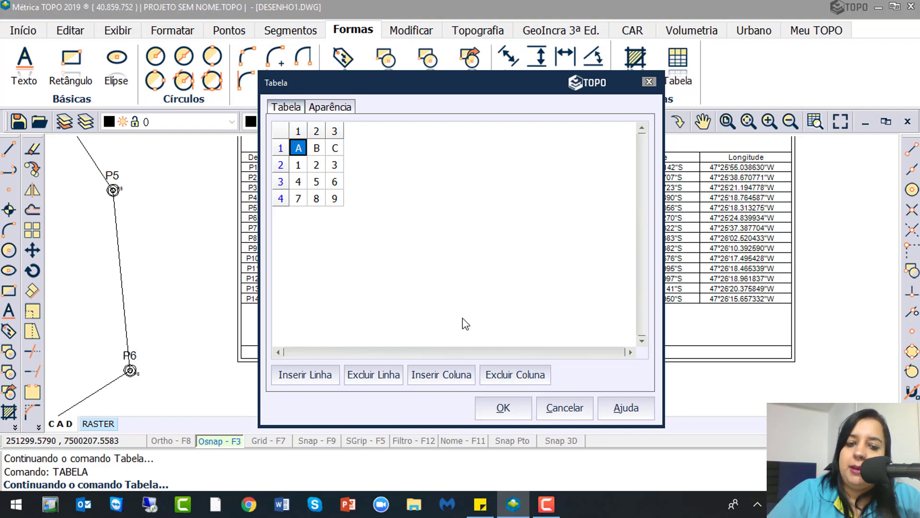
{"action": "key", "text": "ctrl"}
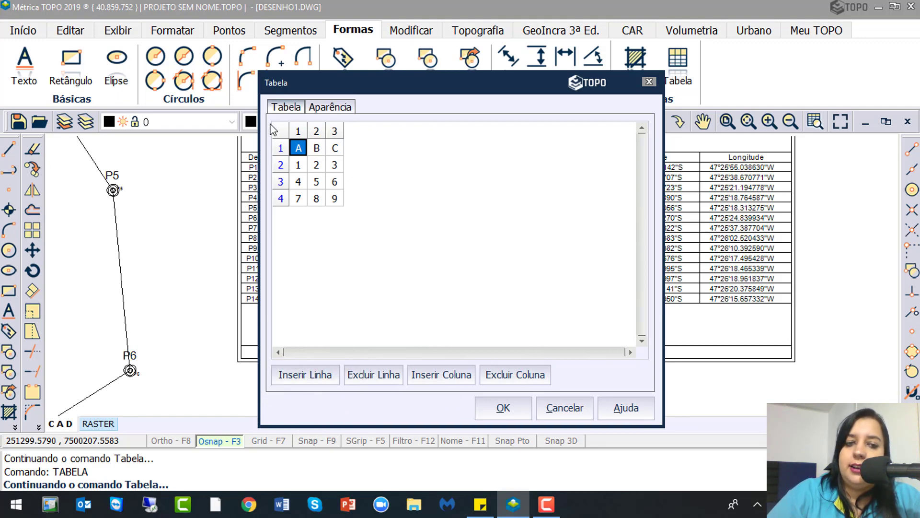
{"action": "left_click", "coordinate": [298, 165]}
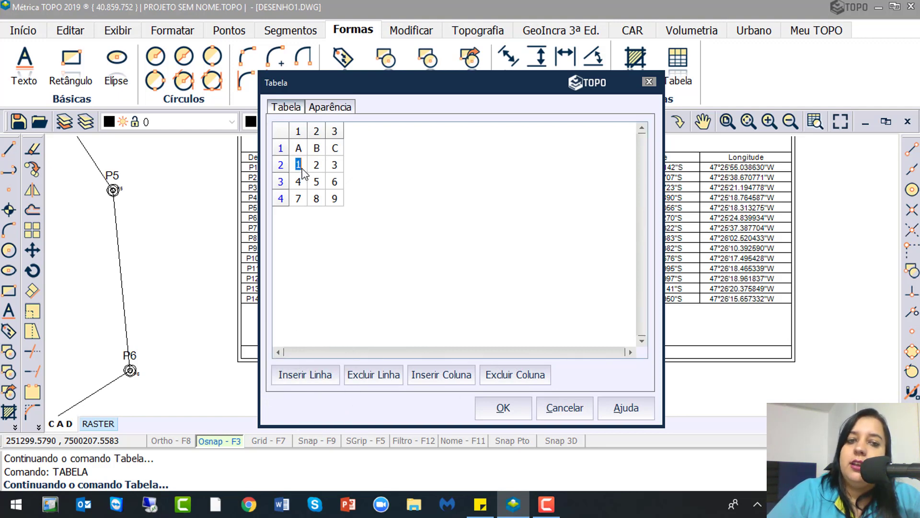
{"action": "left_click", "coordinate": [307, 375]}
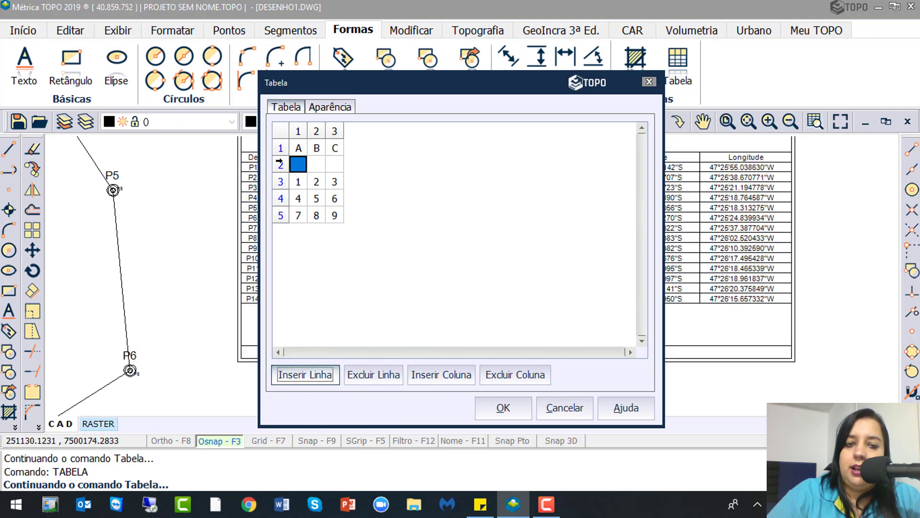
{"action": "left_click", "coordinate": [447, 381]}
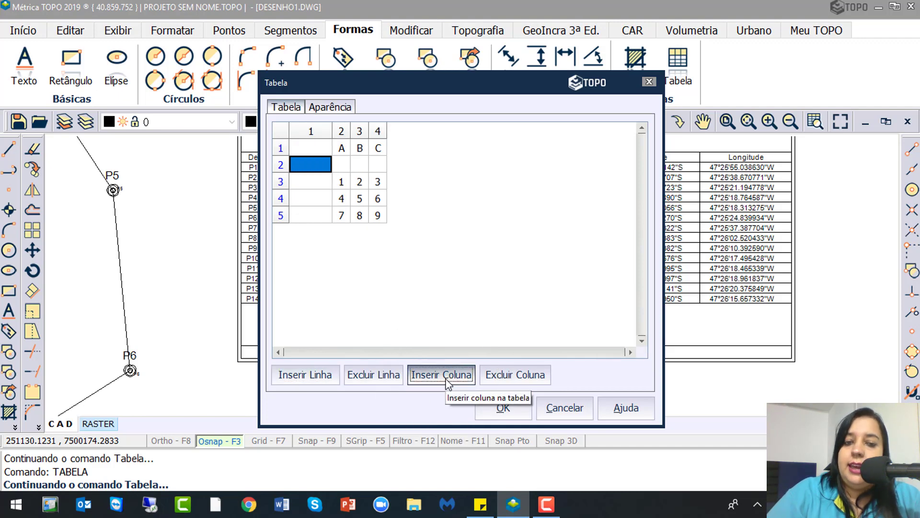
- Move the empty first column to the end of the table and the empty row 2 down to row 3
{"action": "left_click", "coordinate": [311, 128]}
{"action": "mouse_move", "coordinate": [309, 128]}
{"action": "left_mouse_down"}
{"action": "mouse_move", "coordinate": [384, 146]}
{"action": "mouse_move", "coordinate": [379, 136]}
{"action": "left_mouse_up"}
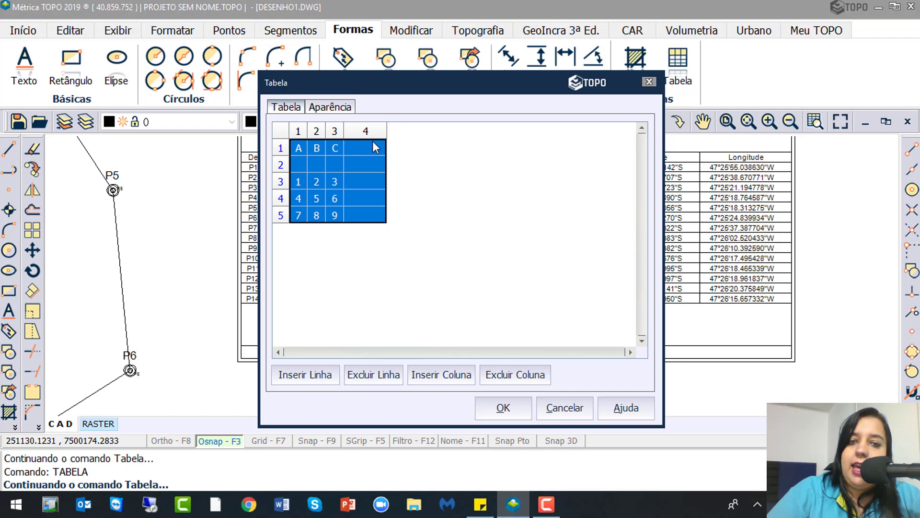
{"action": "left_click", "coordinate": [280, 165]}
{"action": "left_click_drag", "start_coordinate": [280, 165], "coordinate": [284, 180]}
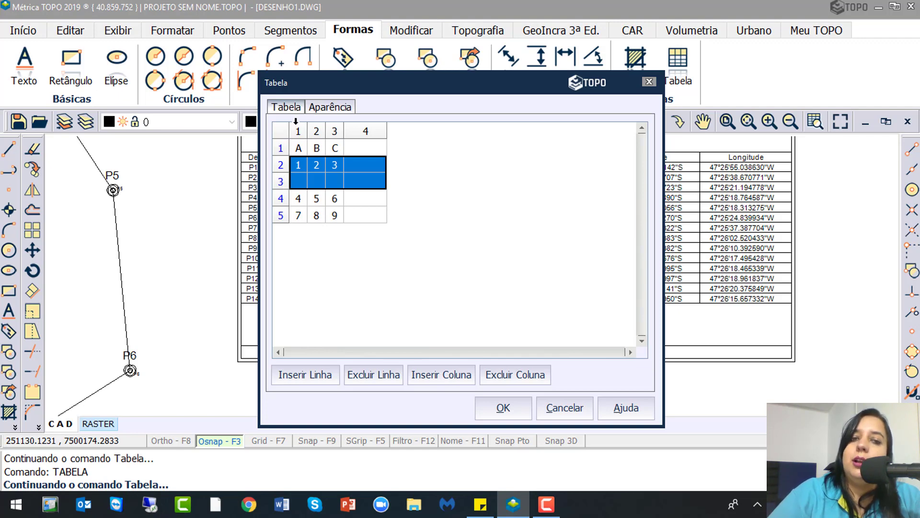
{"action": "left_click", "coordinate": [369, 176]}
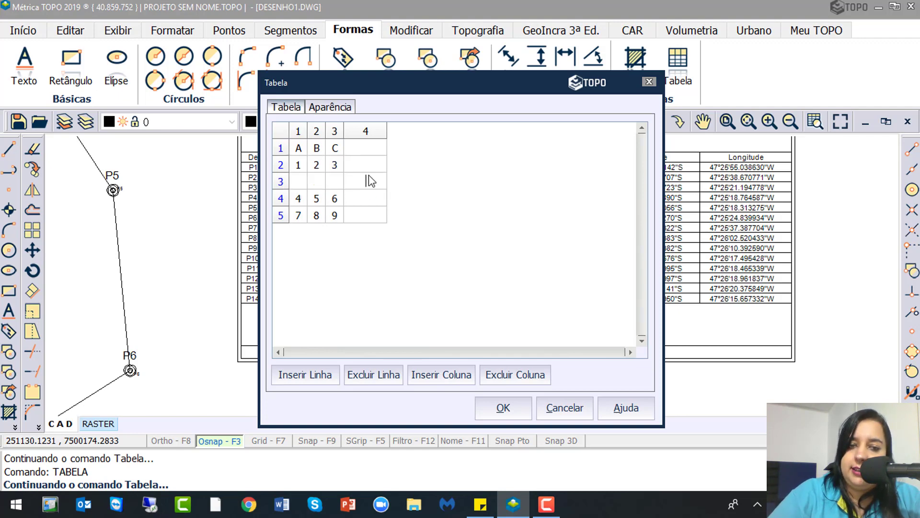
{"action": "double_click", "coordinate": [320, 148]}
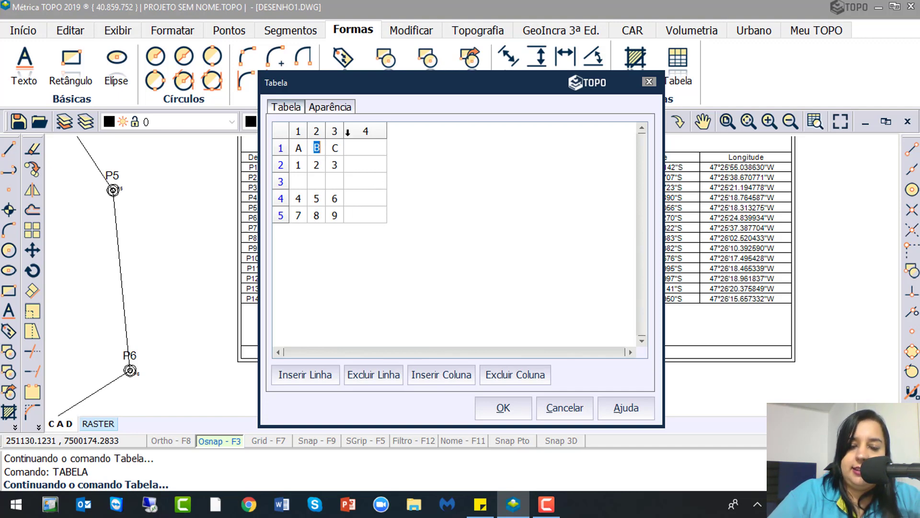
- Set the table's header text to 'Tabela de Resultados; Sítio São José' in its appearance settings
{"action": "left_click", "coordinate": [334, 111]}
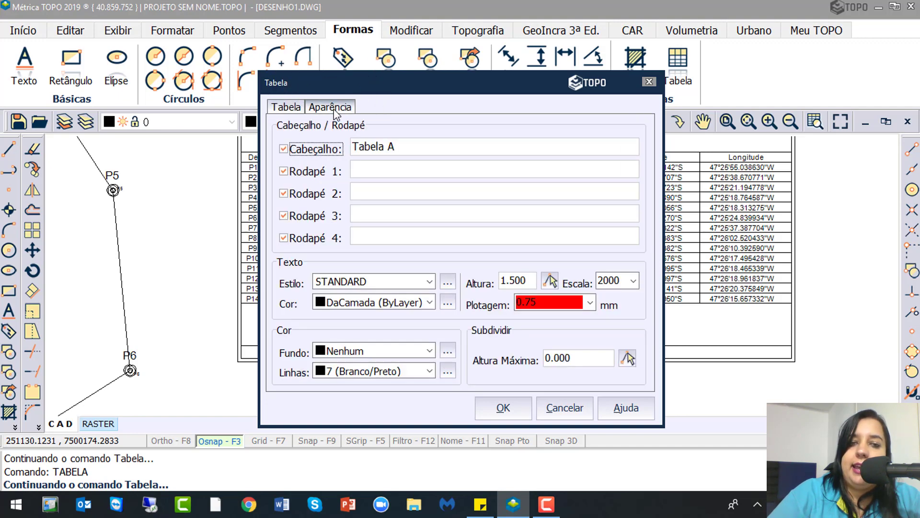
{"action": "key", "text": "ctrl"}
{"action": "key", "text": "ctrl"}
{"action": "key", "text": "ctrl"}
{"action": "key", "text": "ctrl"}
{"action": "key", "text": "ctrl"}
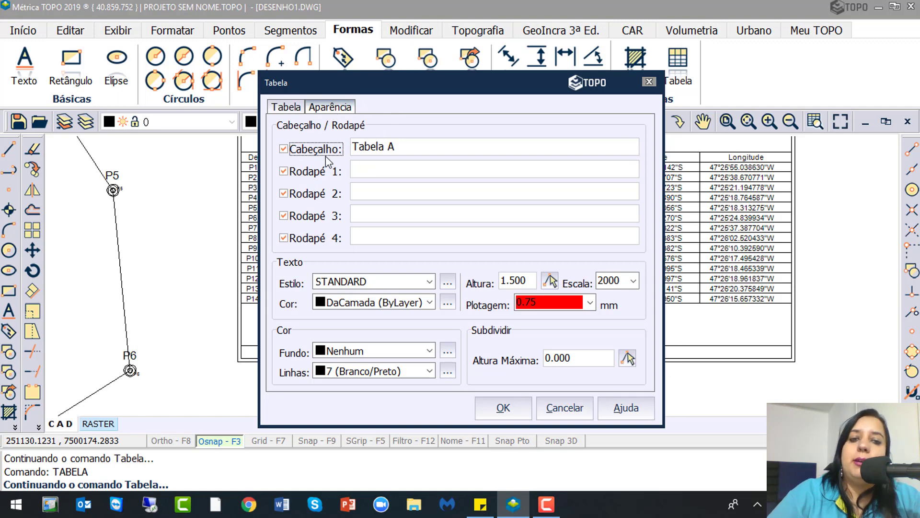
{"action": "key", "text": "ctrl"}
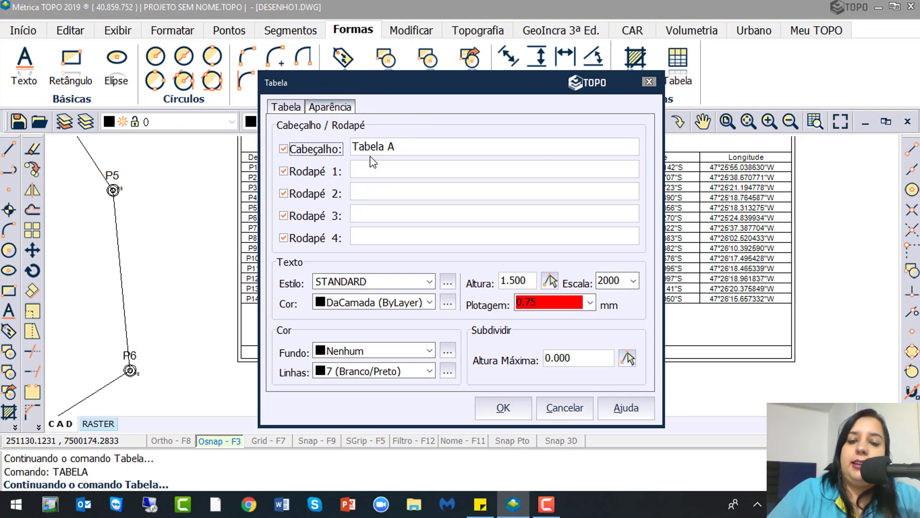
{"action": "left_click", "coordinate": [406, 148]}
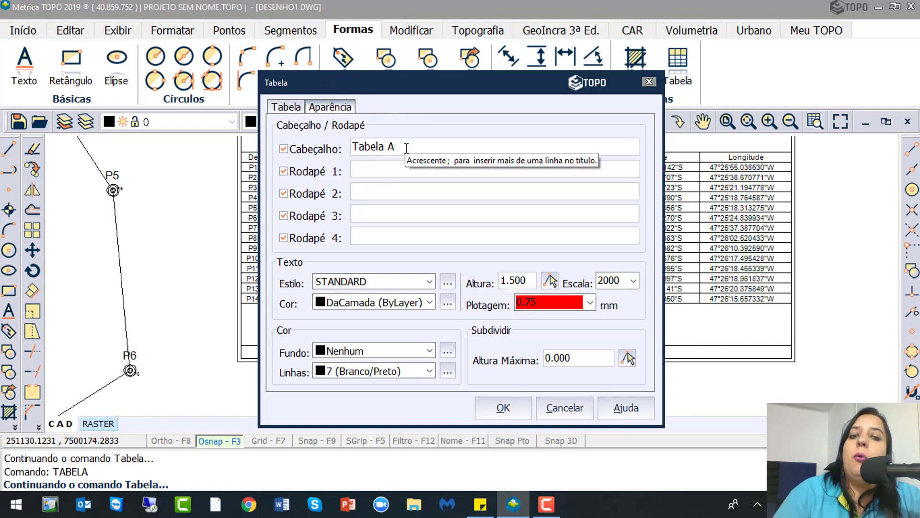
{"action": "key", "text": "BackSpace"}
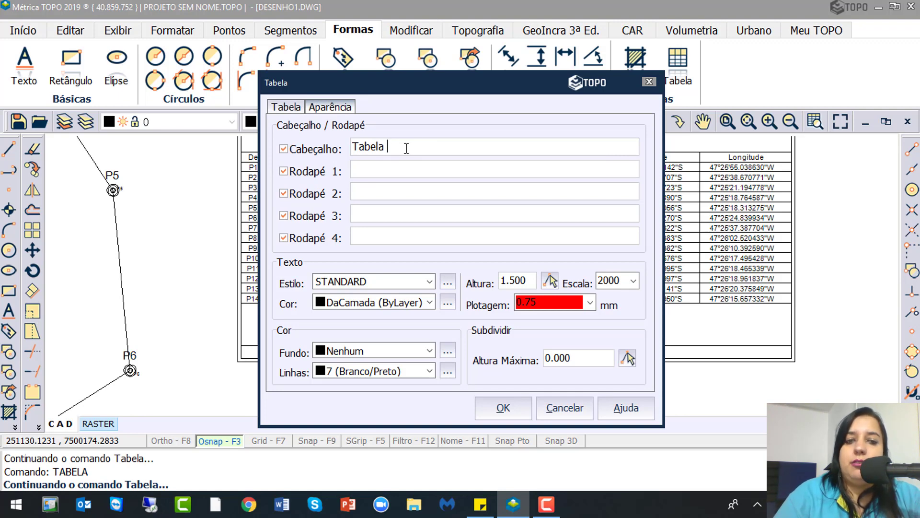
{"action": "type", "text": "de"}
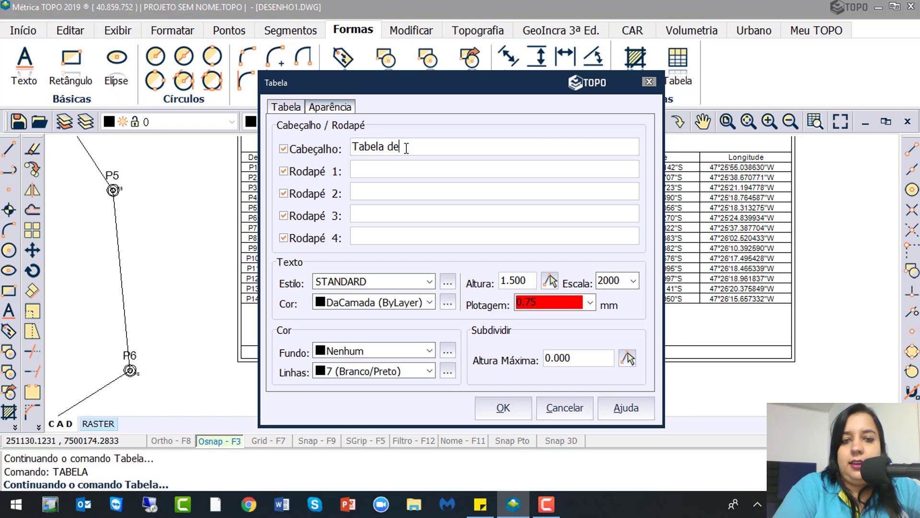
{"action": "type", "text": " Resultados"}
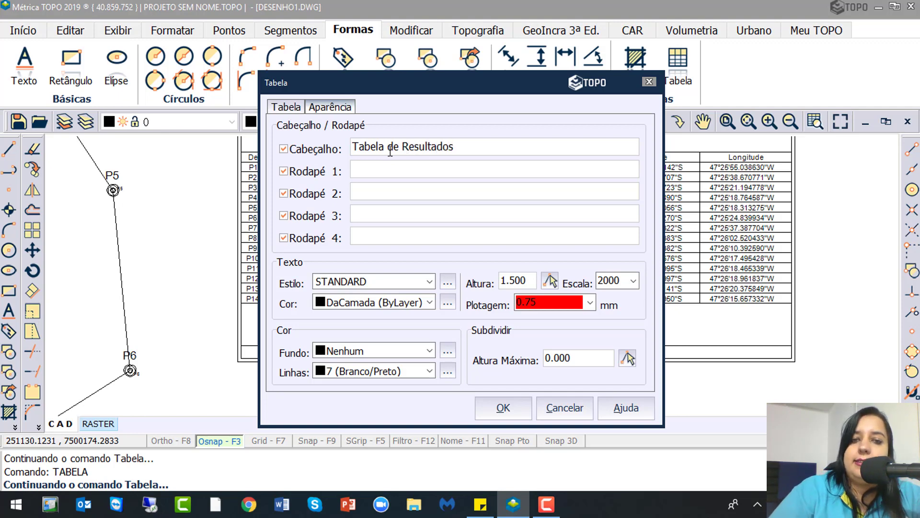
{"action": "left_click", "coordinate": [391, 149]}
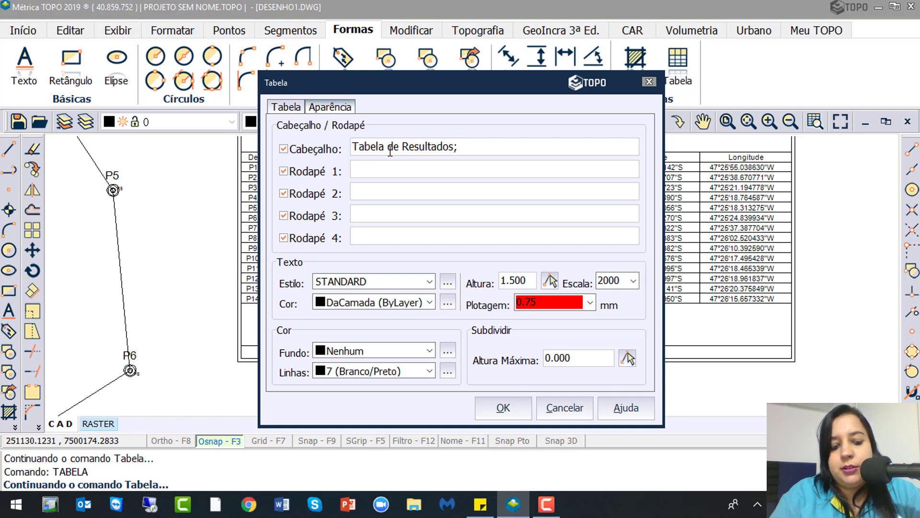
{"action": "type", "text": "Sítio "}
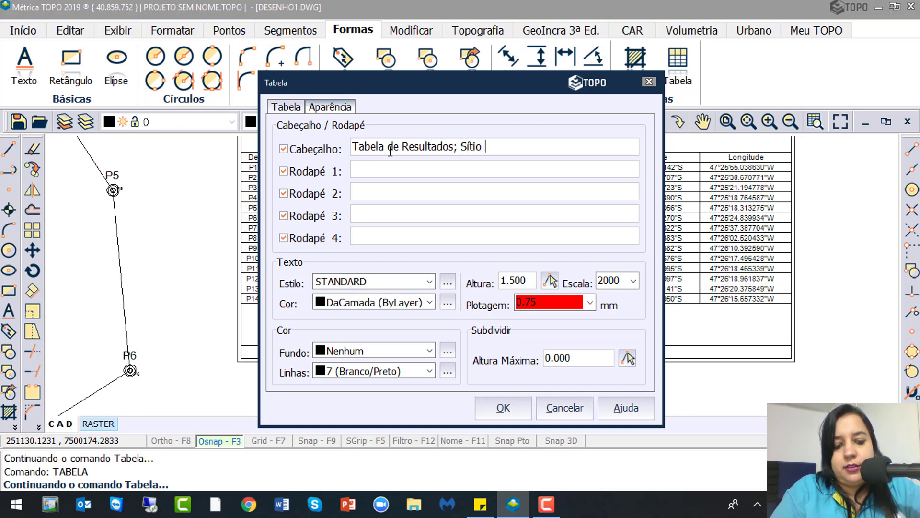
{"action": "type", "text": "São José"}
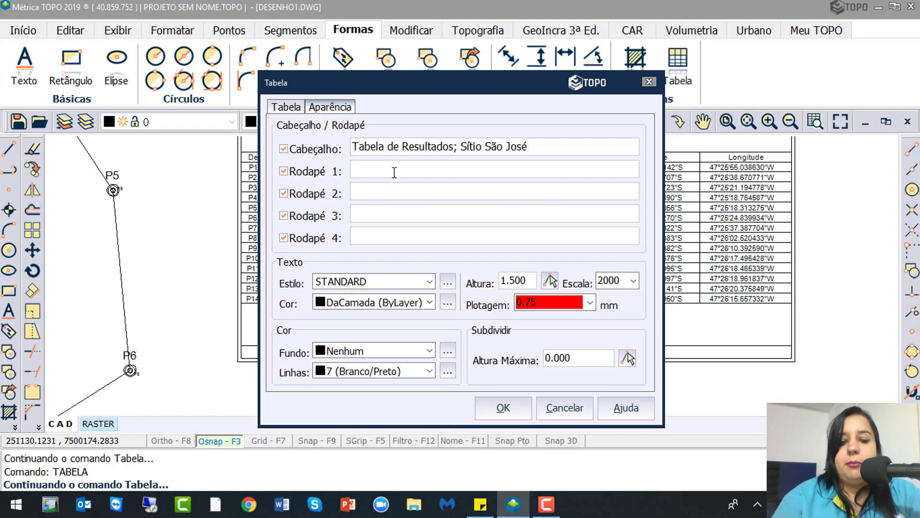
- Set footer 1 to 'Área' and footer 2 to 'Perímetro', and turn off footer 3
{"action": "type", "text": "àrea"}
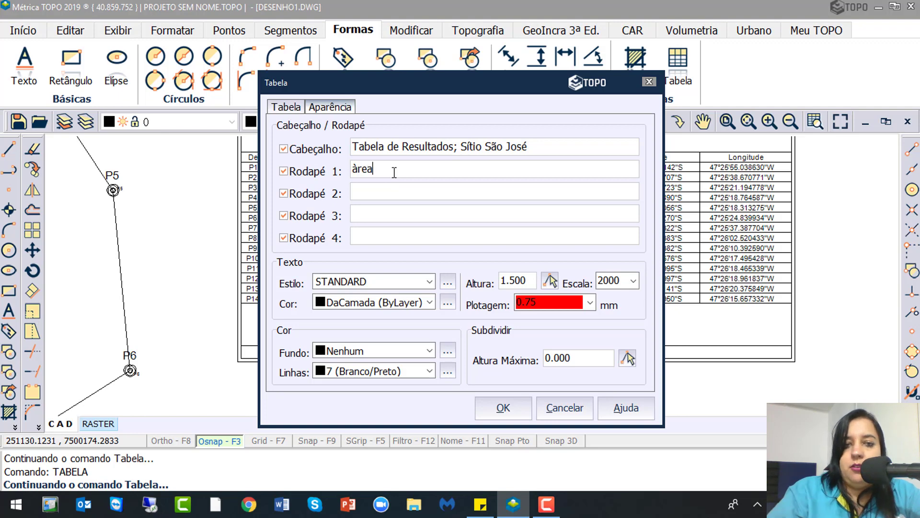
{"action": "left_click_drag", "start_coordinate": [391, 176], "coordinate": [339, 173]}
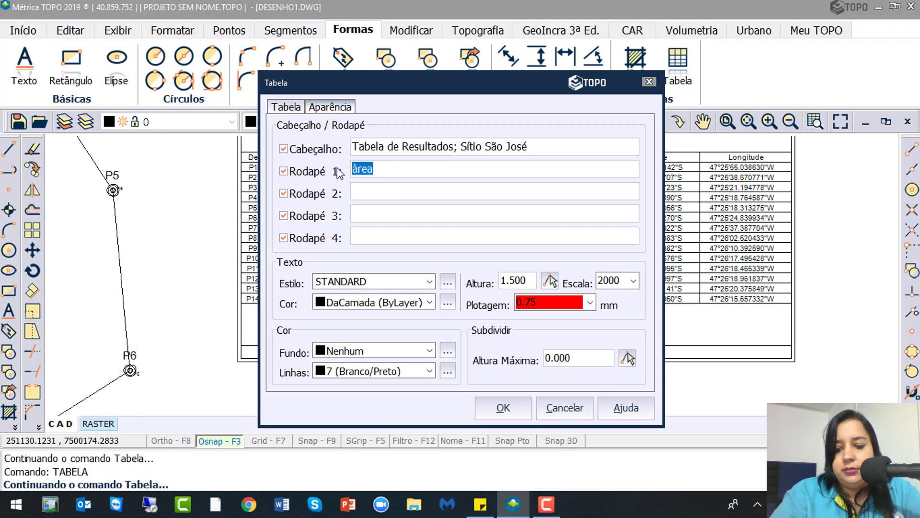
{"action": "type", "text": "Área"}
{"action": "left_click", "coordinate": [355, 196]}
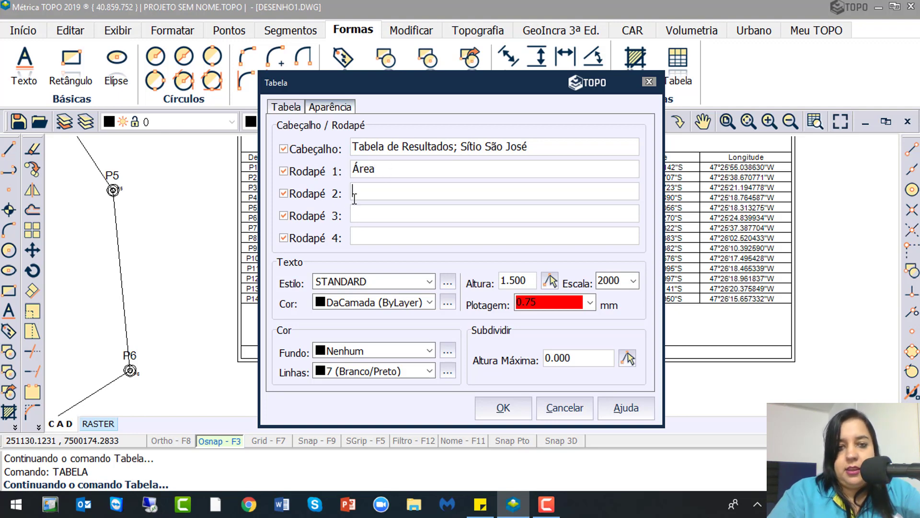
{"action": "type", "text": "Perím"}
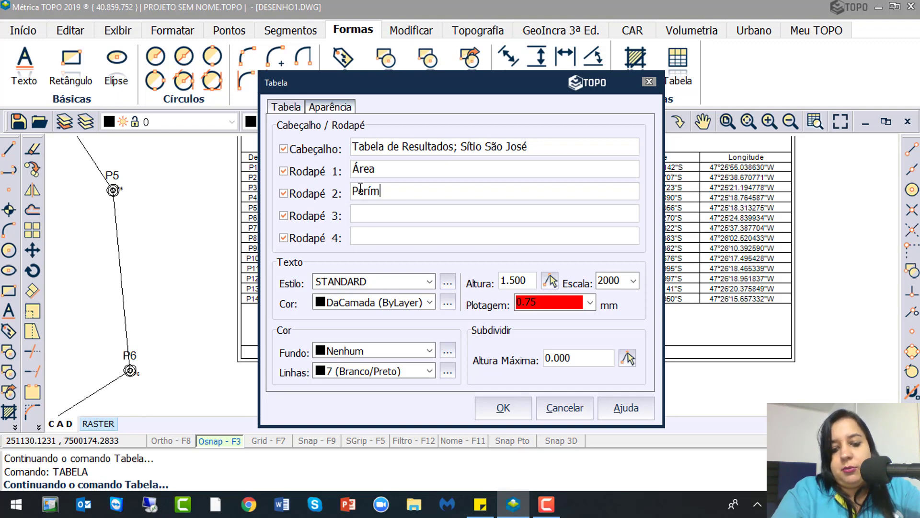
{"action": "type", "text": "etro"}
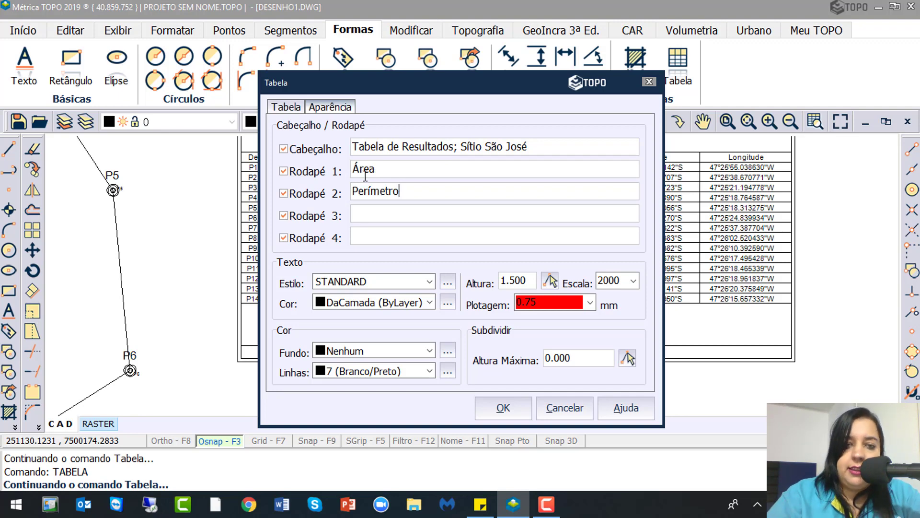
{"action": "left_click", "coordinate": [303, 238]}
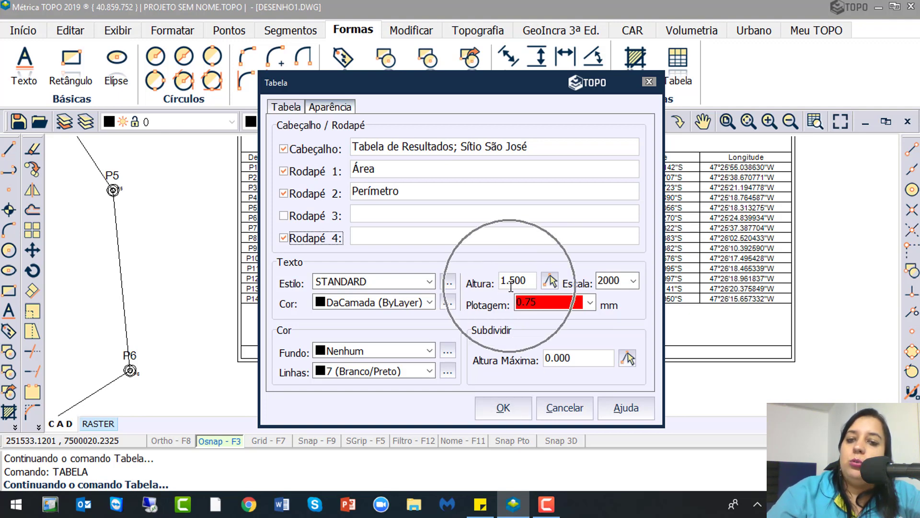
- Set the table text's plotted height to 2.5 mm and insert the table to the right of the Gleba A table
{"action": "left_click", "coordinate": [553, 300]}
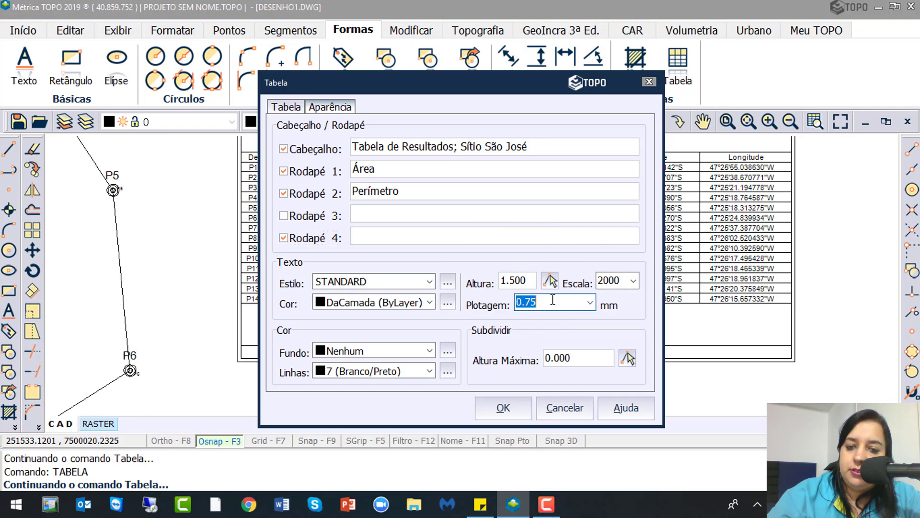
{"action": "type", "text": "2.5"}
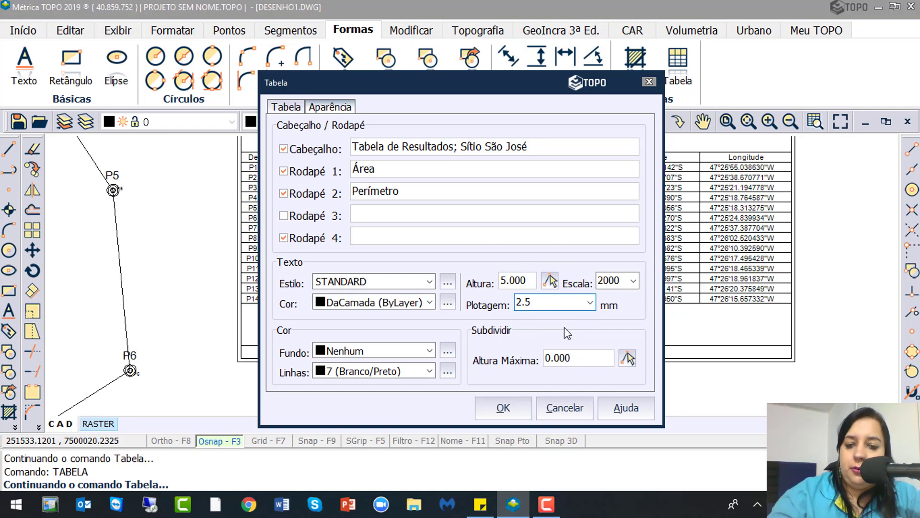
{"action": "left_click", "coordinate": [503, 412]}
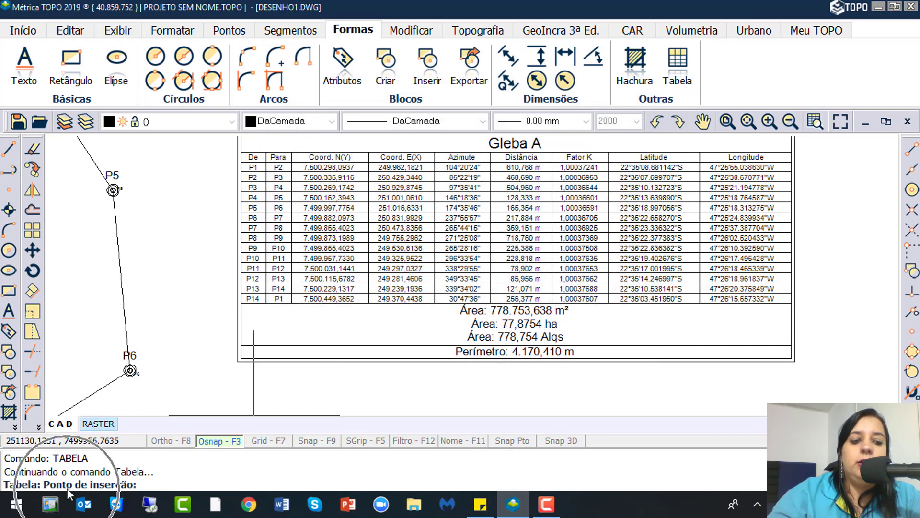
{"action": "scroll", "coordinate": [471, 301], "scroll_direction": "down", "scroll_amount": 2}
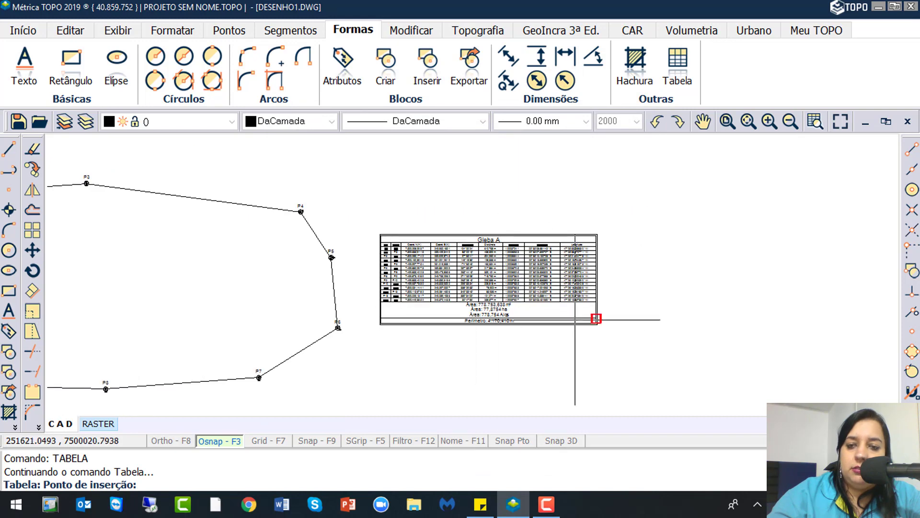
{"action": "left_click", "coordinate": [671, 240]}
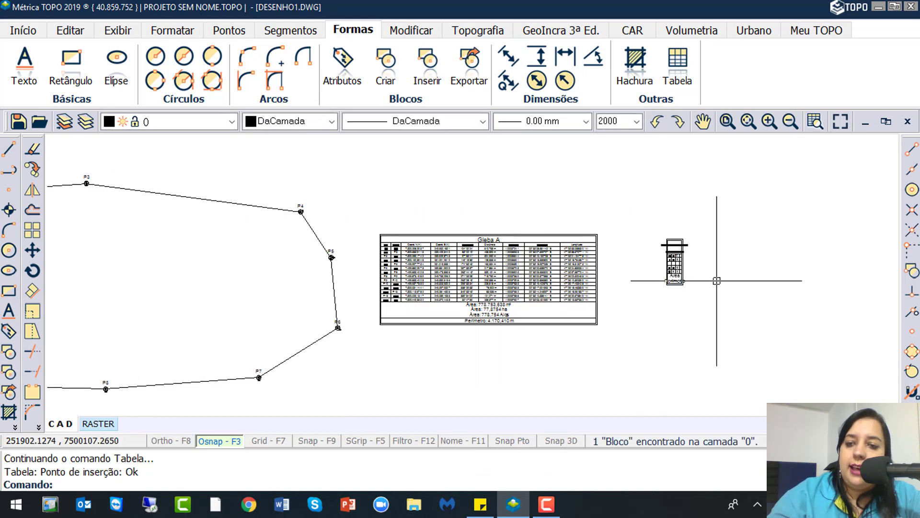
- Edit the inserted table's first row to read AAAAAAAA, BBBBBBBBB, CCCCCCC and DDDDDDDDDDD across its four columns
{"action": "scroll", "coordinate": [672, 280], "scroll_direction": "up", "scroll_amount": 5}
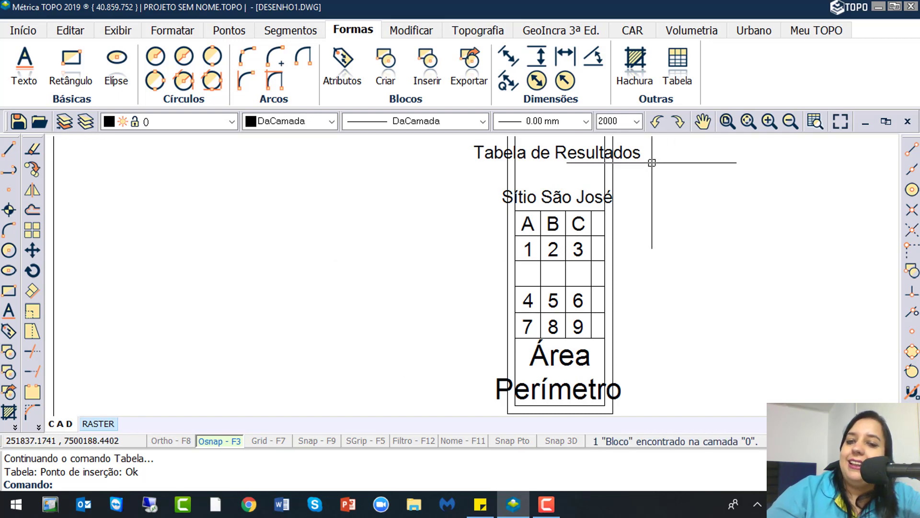
{"action": "double_click", "coordinate": [581, 151]}
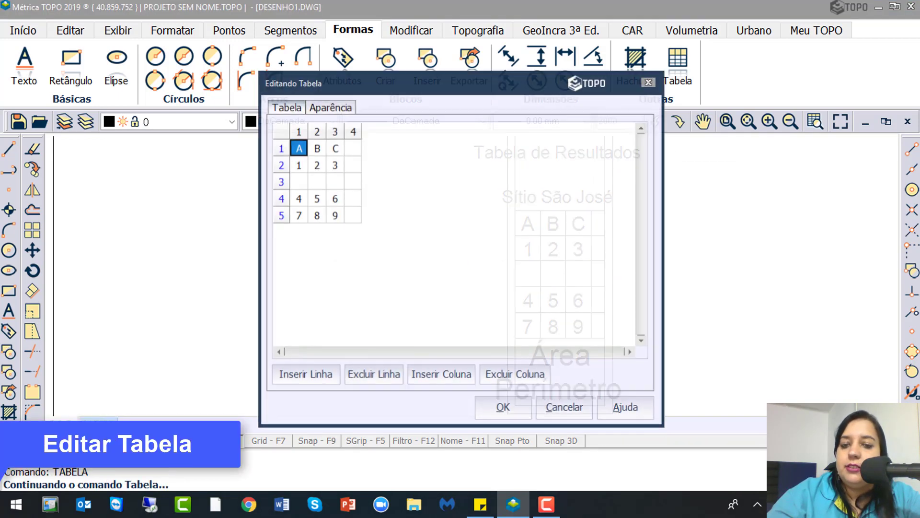
{"action": "double_click", "coordinate": [298, 150]}
{"action": "type", "text": "AAAAAAA"}
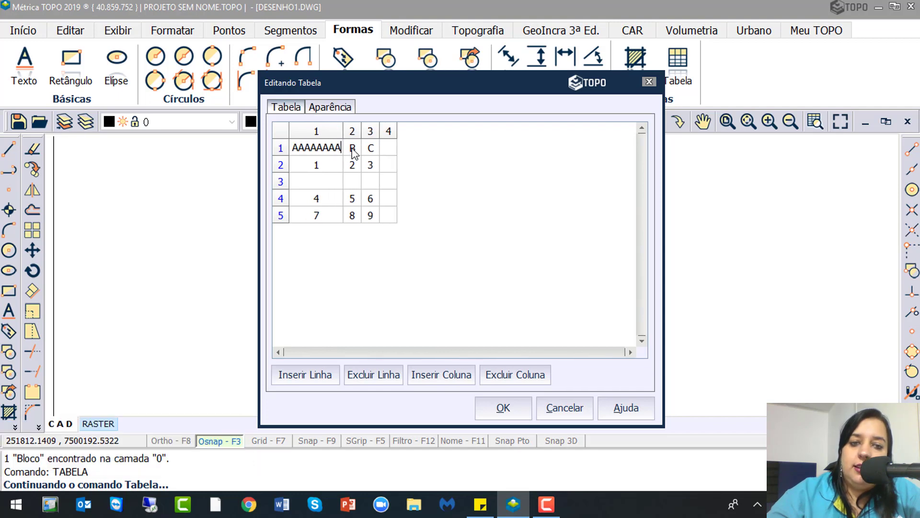
{"action": "double_click", "coordinate": [353, 149]}
{"action": "type", "text": "BBB"}
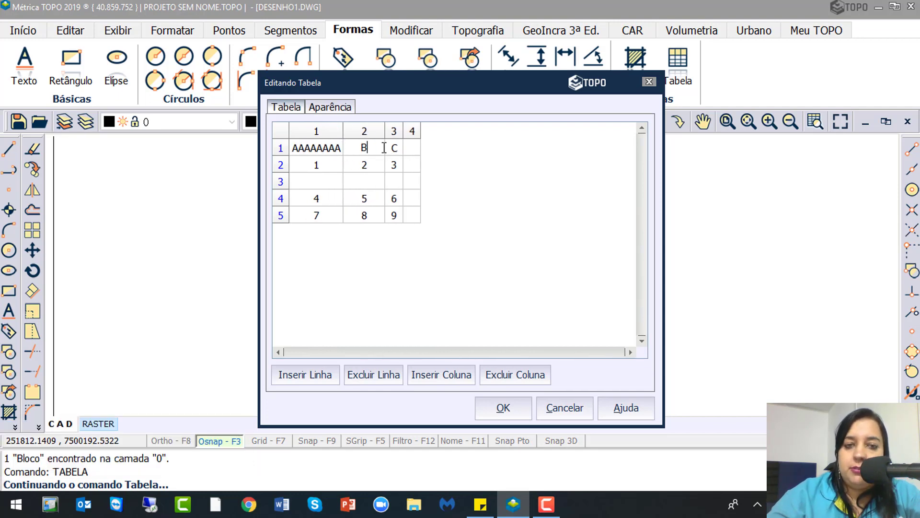
{"action": "type", "text": "BBBBBBBB"}
{"action": "double_click", "coordinate": [412, 149]}
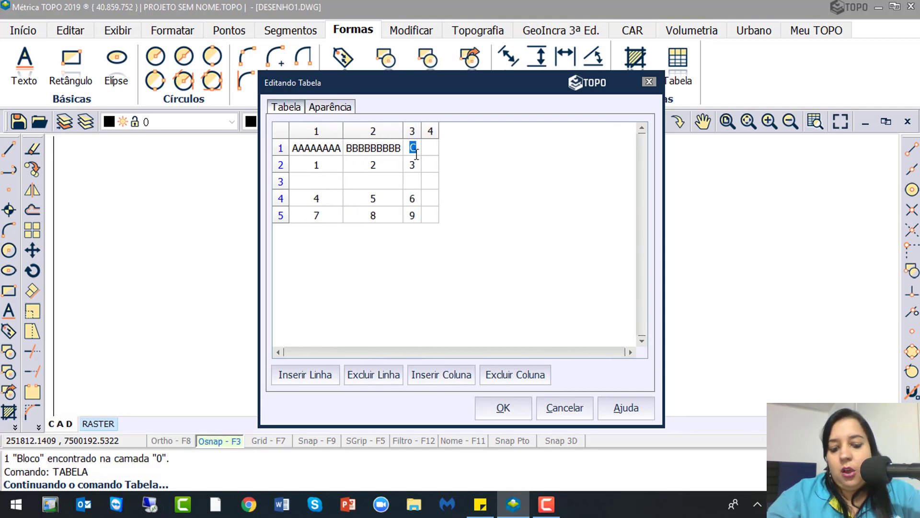
{"action": "type", "text": "CCCCCCC"}
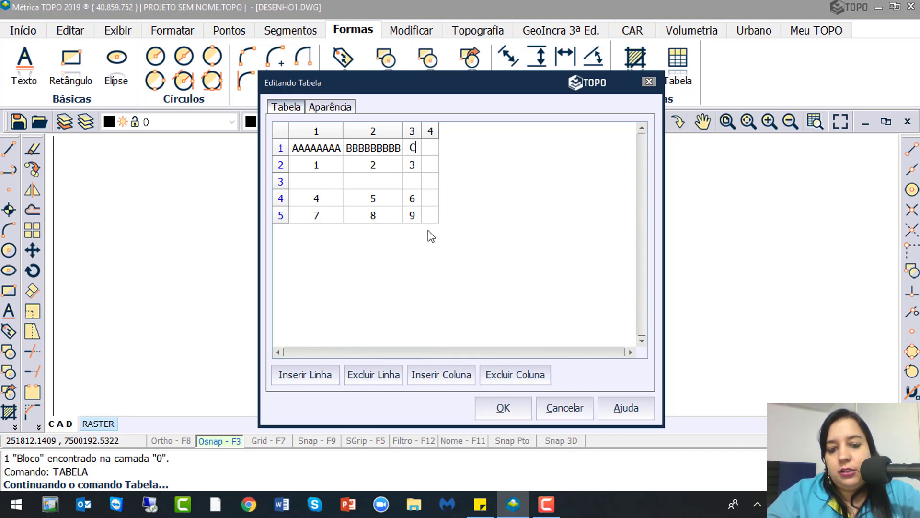
{"action": "key", "text": "Tab"}
{"action": "type", "text": "DDDDDDDDDDD"}
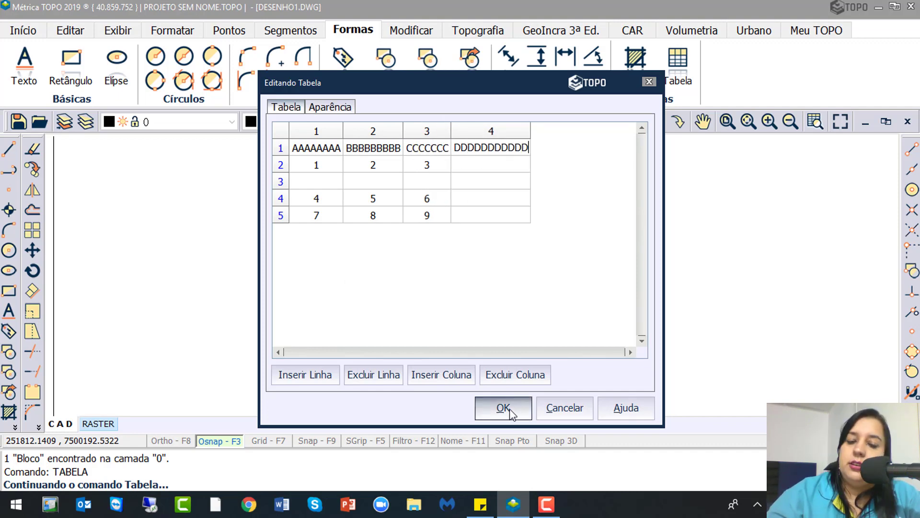
{"action": "left_click", "coordinate": [511, 412]}
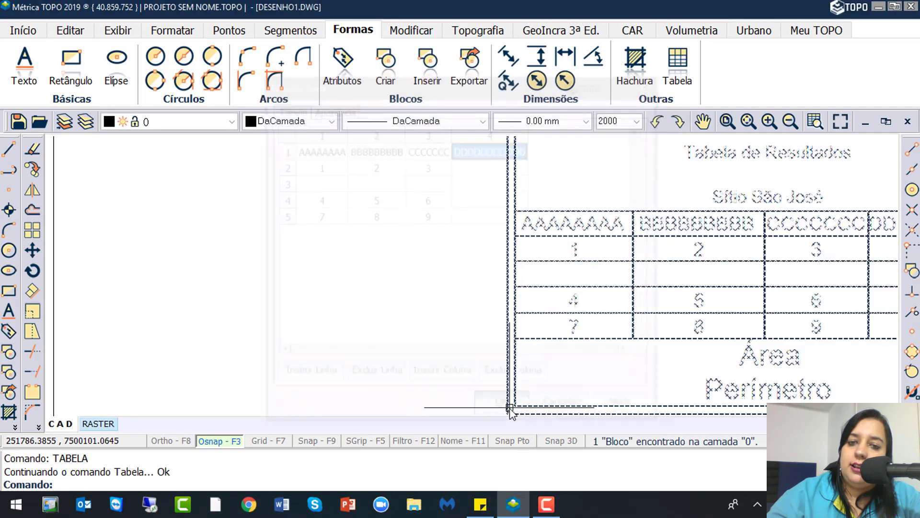
- Examine the widened table in the drawing, including its two-line header, column widths and footer texts
{"action": "scroll", "coordinate": [431, 395], "scroll_direction": "down", "scroll_amount": 3}
{"action": "scroll", "coordinate": [618, 284], "scroll_direction": "up", "scroll_amount": 3}
{"action": "middle_click_drag", "start_coordinate": [594, 285], "coordinate": [658, 352]}
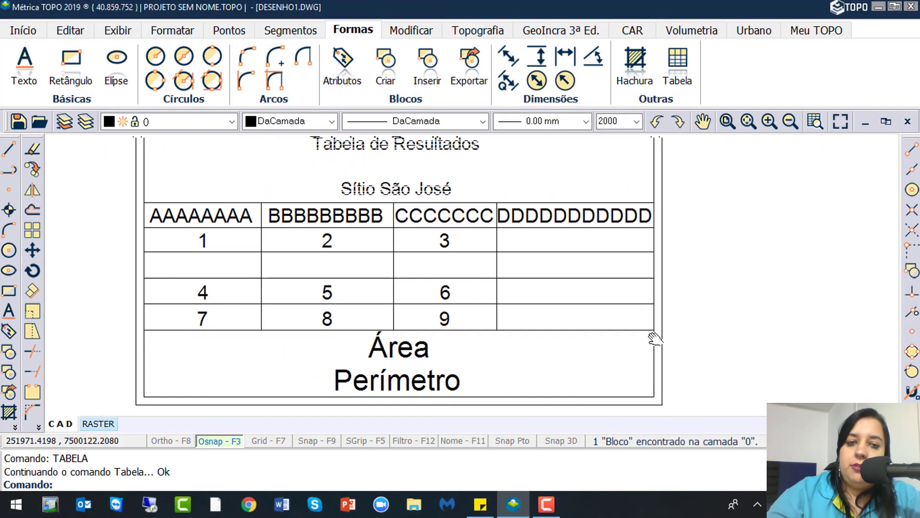
{"action": "left_click", "coordinate": [456, 231]}
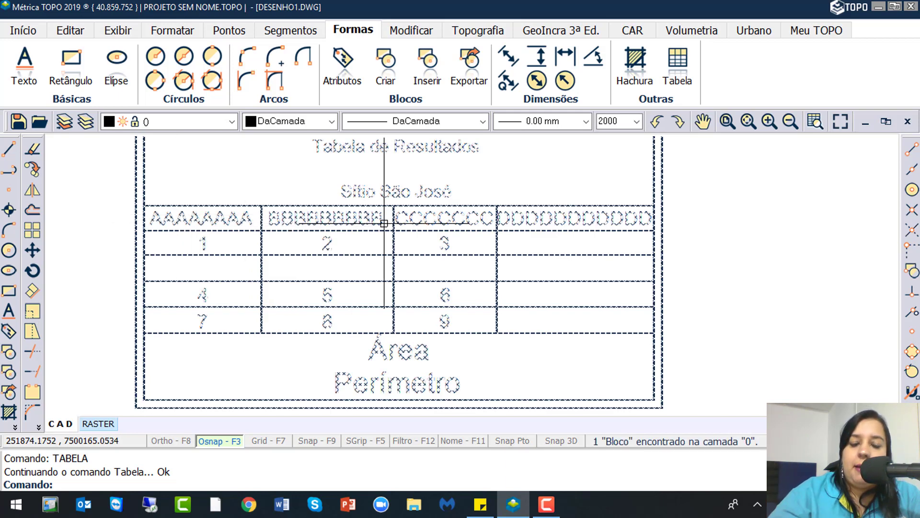
{"action": "key", "text": "Escape"}
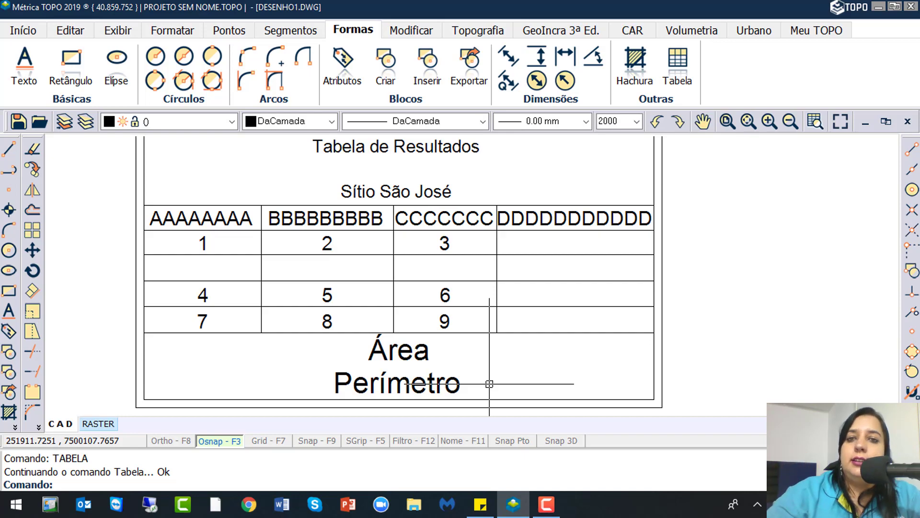
{"action": "scroll", "coordinate": [490, 384], "scroll_direction": "down", "scroll_amount": 3}
{"action": "scroll", "coordinate": [491, 272], "scroll_direction": "up", "scroll_amount": 3}
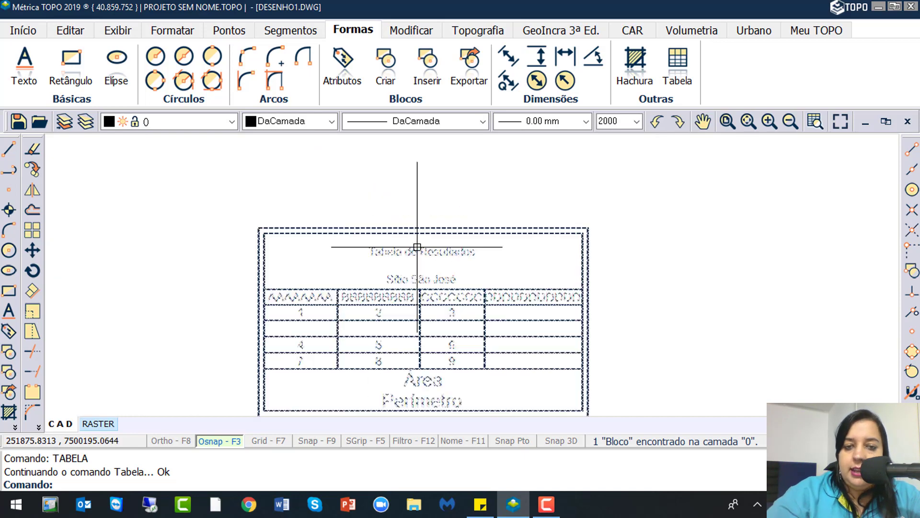
{"action": "scroll", "coordinate": [491, 272], "scroll_direction": "up", "scroll_amount": 3}
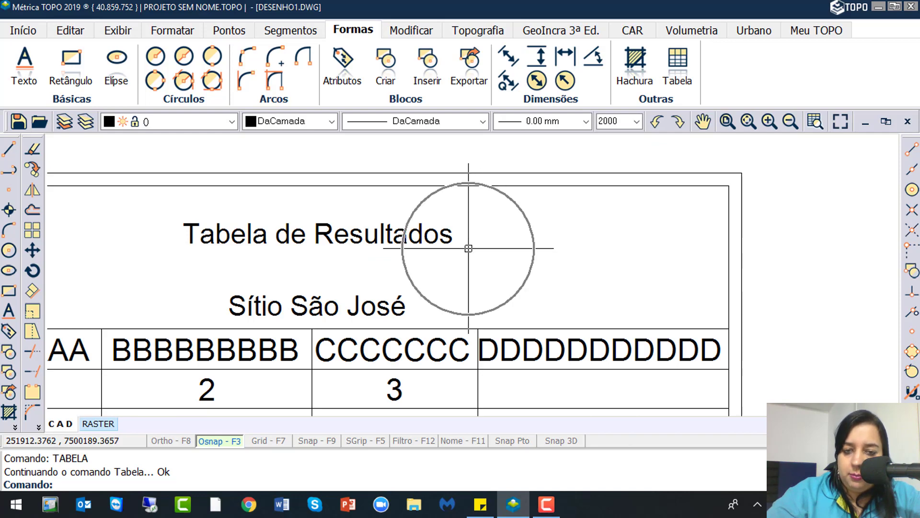
{"action": "left_click", "coordinate": [374, 307]}
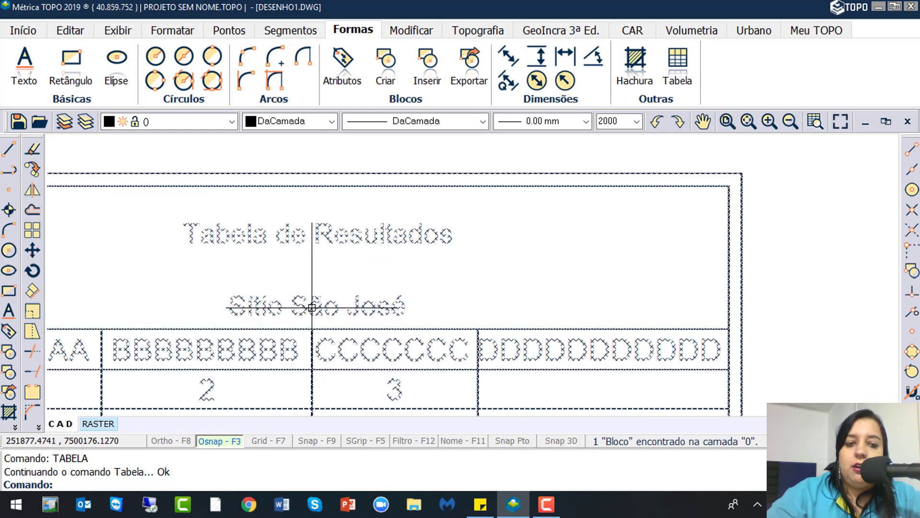
{"action": "key", "text": "Escape"}
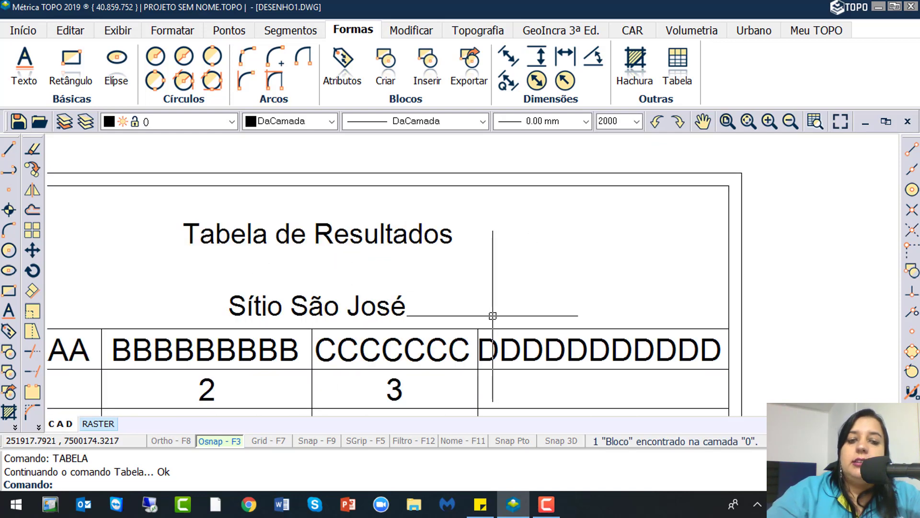
{"action": "left_click", "coordinate": [404, 306]}
{"action": "key", "text": "Escape"}
{"action": "scroll", "coordinate": [503, 245], "scroll_direction": "down", "scroll_amount": 3}
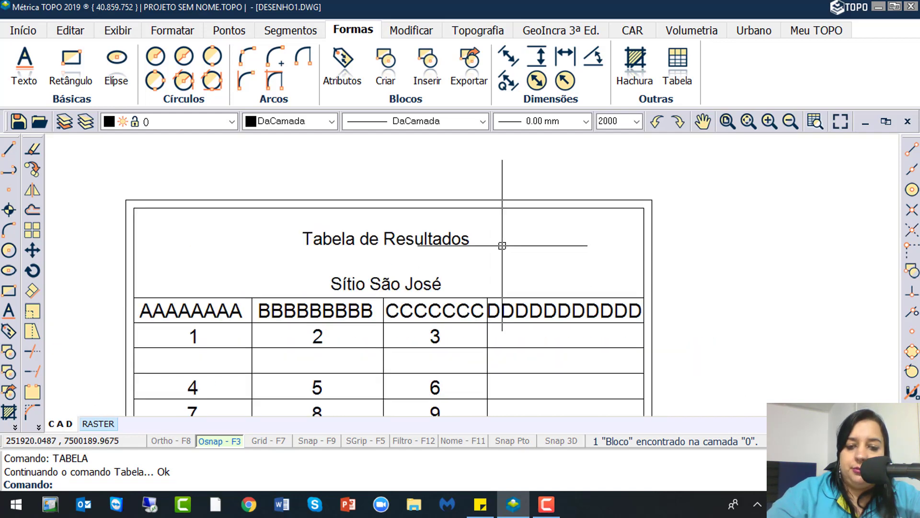
{"action": "scroll", "coordinate": [502, 245], "scroll_direction": "down", "scroll_amount": 2}
- Reopen the custom table for editing, review its header, footer and text appearance settings, and close them
{"action": "left_click", "coordinate": [431, 370]}
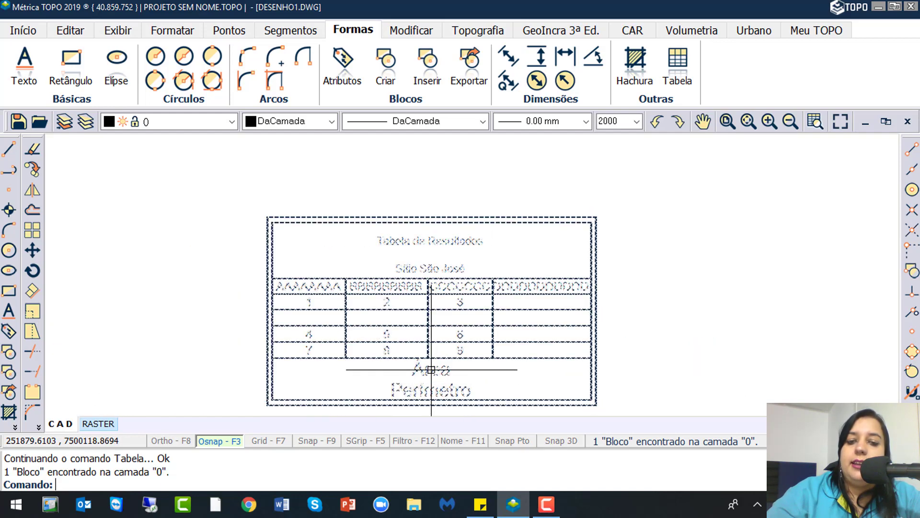
{"action": "double_click", "coordinate": [431, 370]}
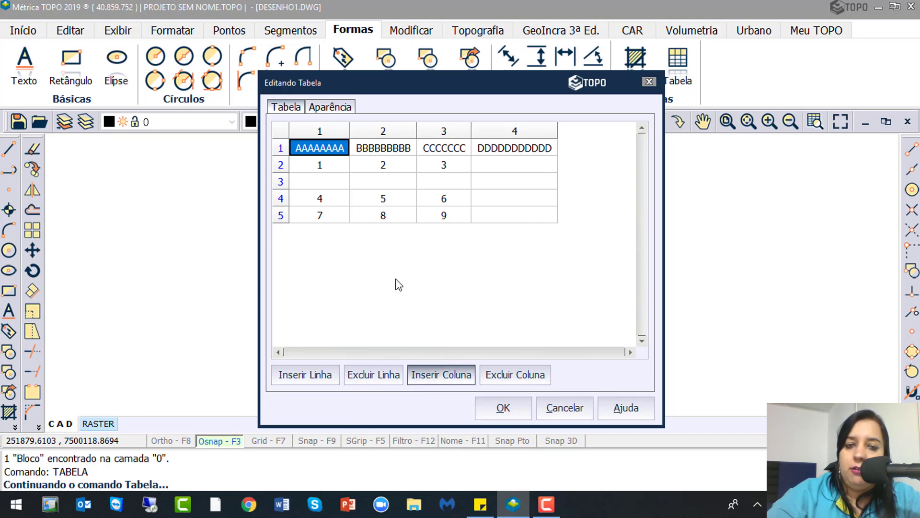
{"action": "left_click", "coordinate": [324, 106]}
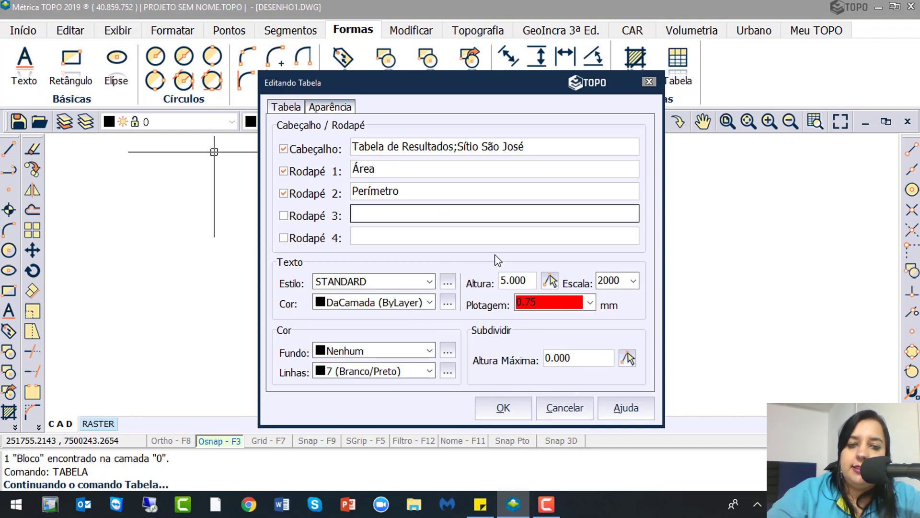
{"action": "left_click", "coordinate": [503, 407]}
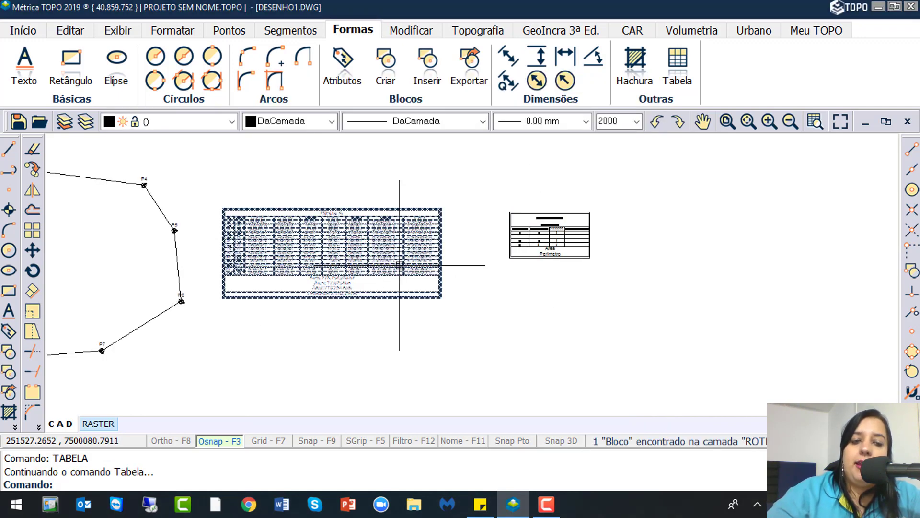
- Move the custom table by its lower-right corner to a spot above the Gleba A table
{"action": "left_click", "coordinate": [538, 243]}
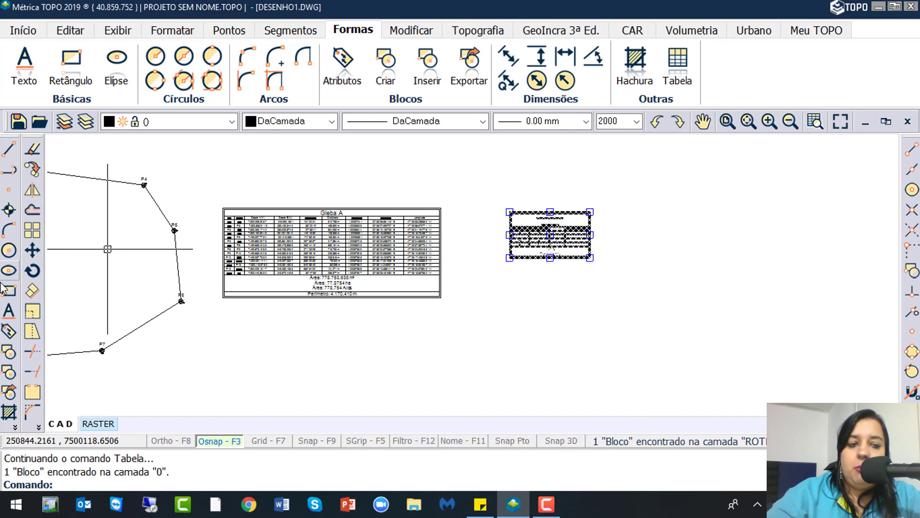
{"action": "left_click", "coordinate": [32, 250]}
{"action": "left_click", "coordinate": [589, 257]}
{"action": "left_click", "coordinate": [379, 170]}
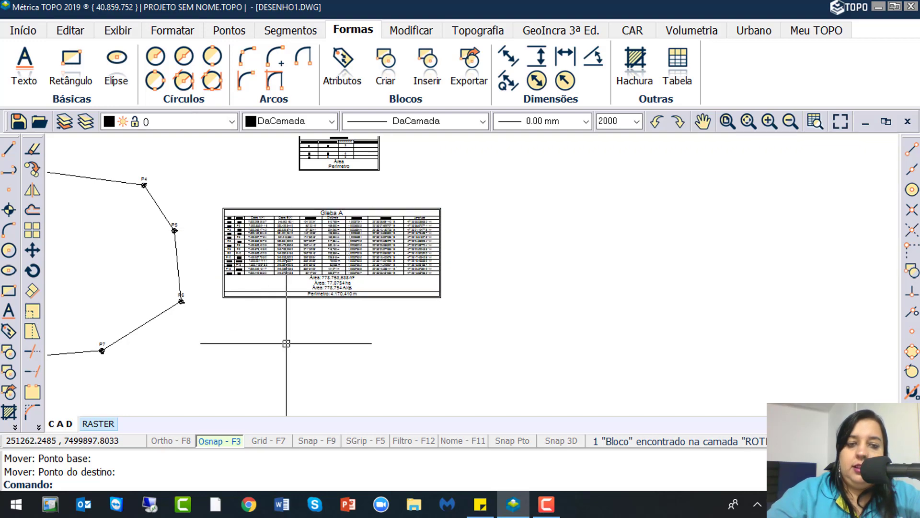
{"action": "scroll", "coordinate": [254, 263], "scroll_direction": "up", "scroll_amount": 2}
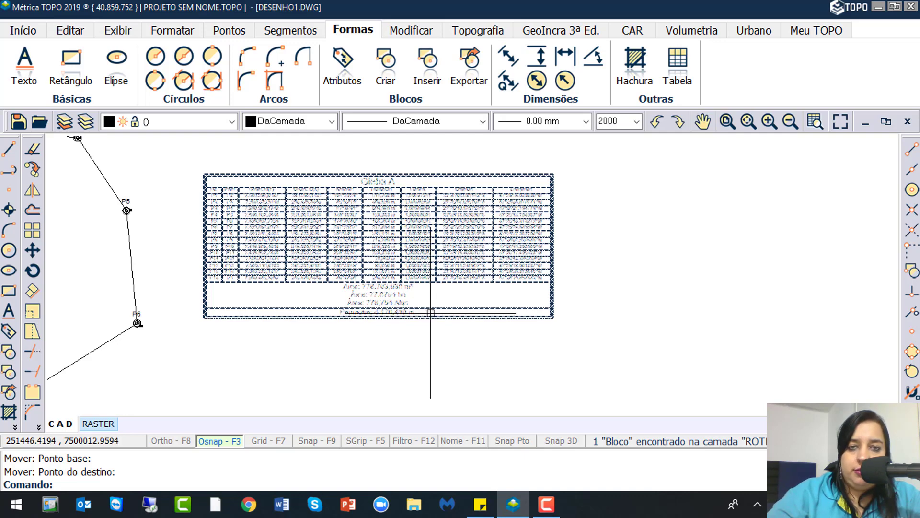
{"action": "middle_click_drag", "start_coordinate": [556, 225], "coordinate": [556, 244]}
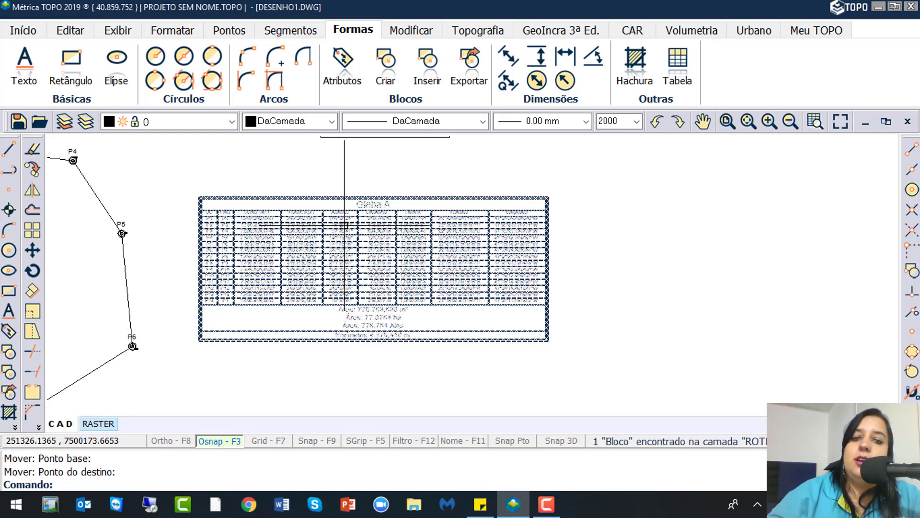
{"action": "scroll", "coordinate": [354, 336], "scroll_direction": "down", "scroll_amount": 3}
{"action": "scroll", "coordinate": [389, 294], "scroll_direction": "up", "scroll_amount": 4}
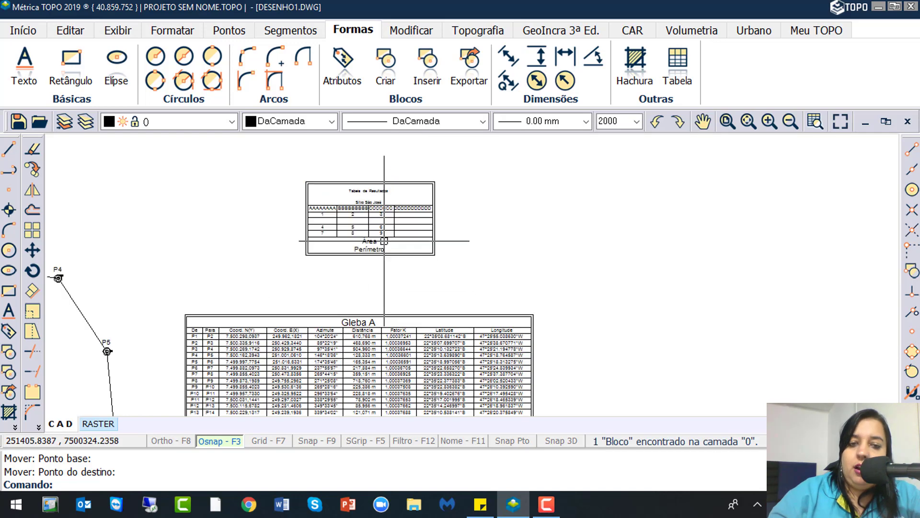
{"action": "left_click", "coordinate": [364, 319]}
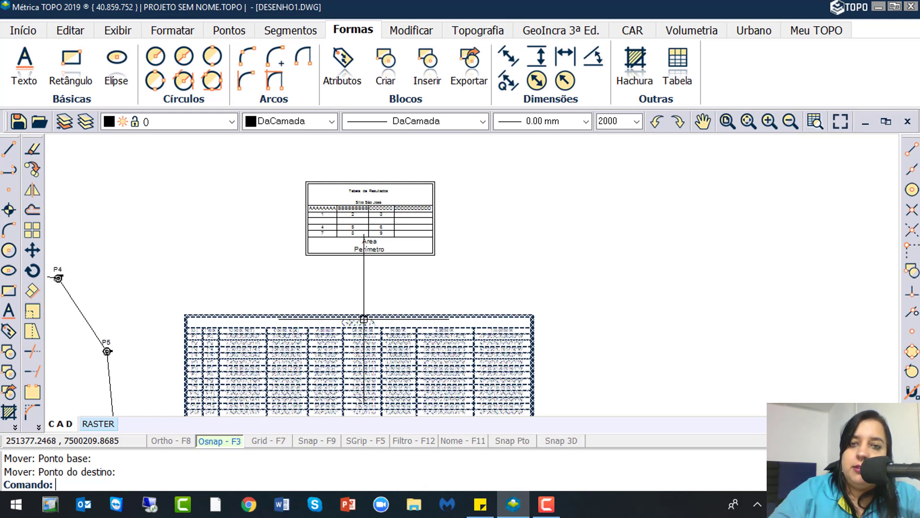
- Subdivide the custom table by picking a maximum height of about 60.14 in the drawing, with object snap turned off
{"action": "left_click", "coordinate": [377, 190]}
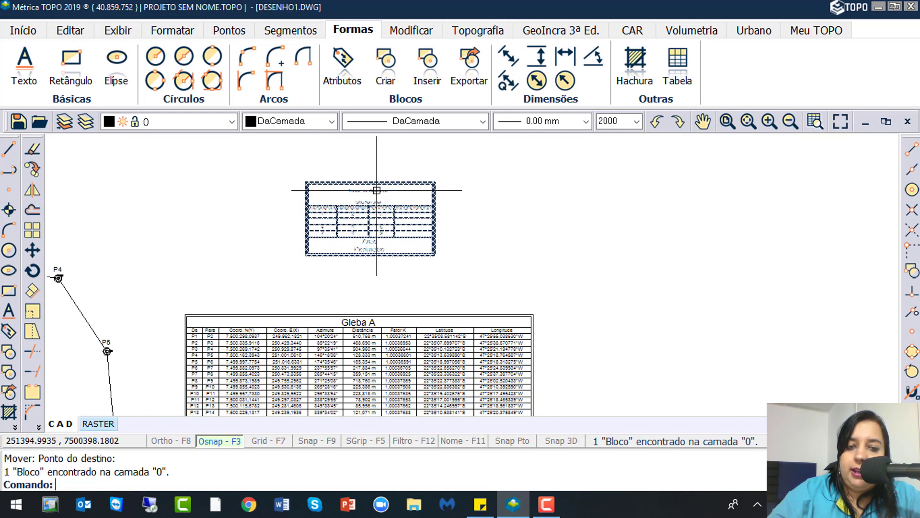
{"action": "double_click", "coordinate": [377, 190]}
{"action": "left_click", "coordinate": [377, 193]}
{"action": "left_click", "coordinate": [347, 115]}
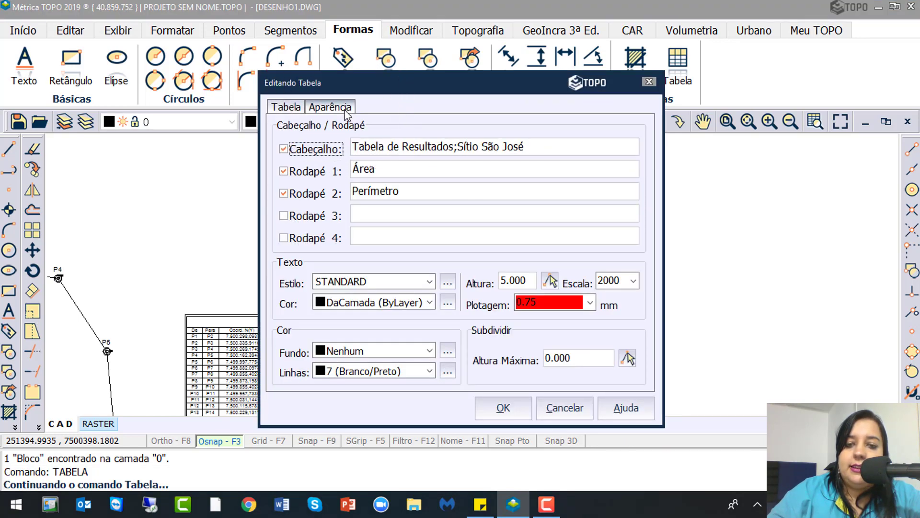
{"action": "left_click", "coordinate": [580, 349]}
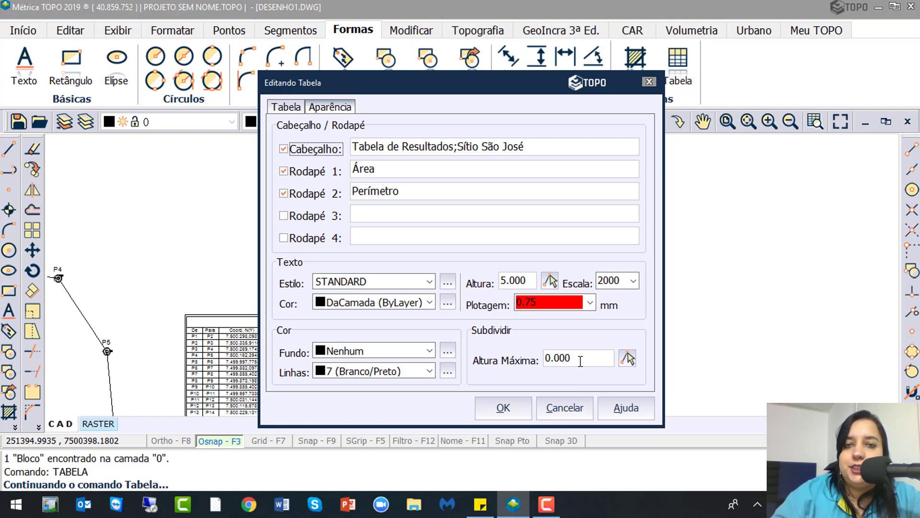
{"action": "left_click", "coordinate": [628, 358]}
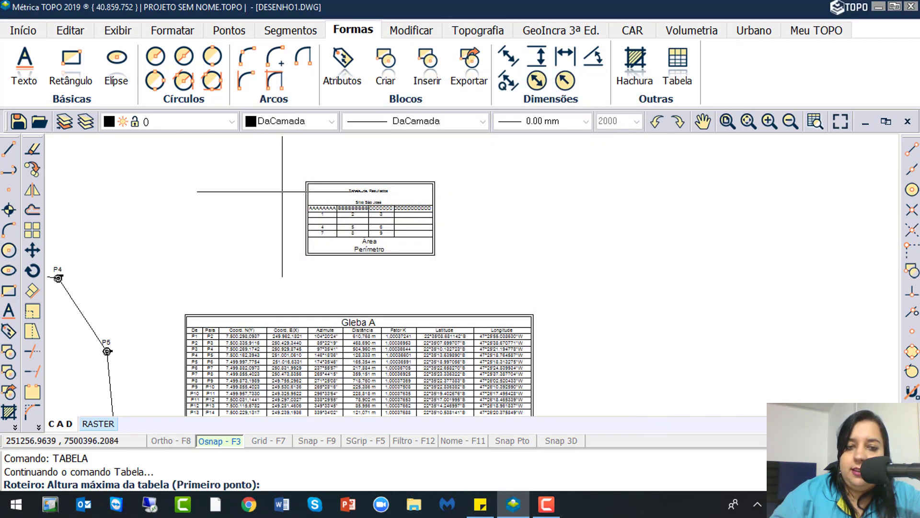
{"action": "left_click", "coordinate": [221, 441]}
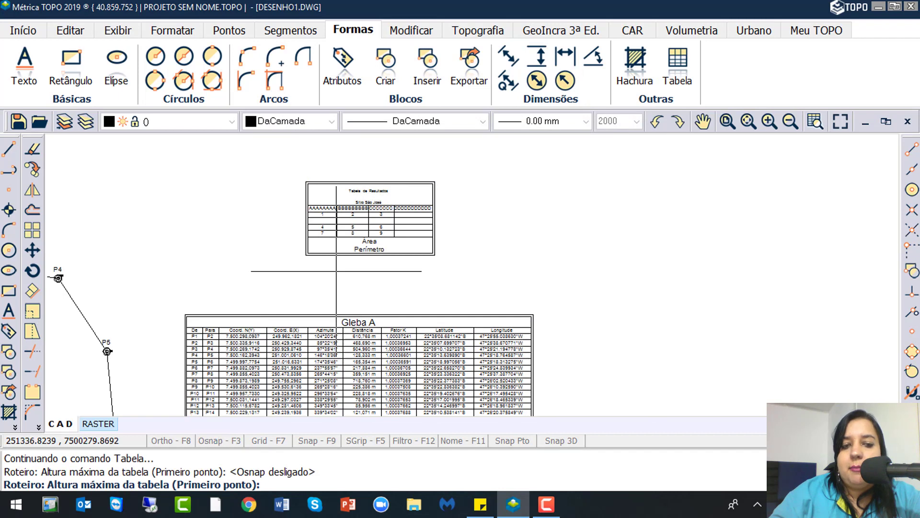
{"action": "left_click", "coordinate": [300, 182]}
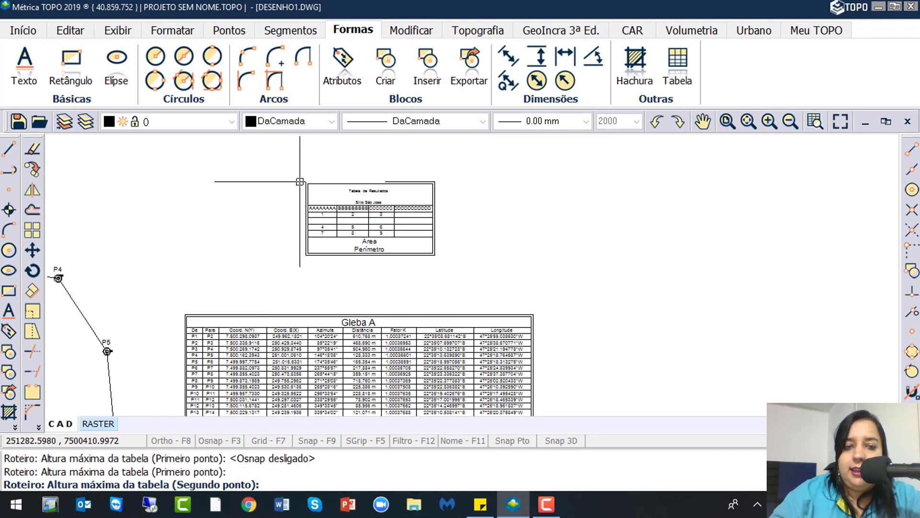
{"action": "left_click", "coordinate": [300, 222]}
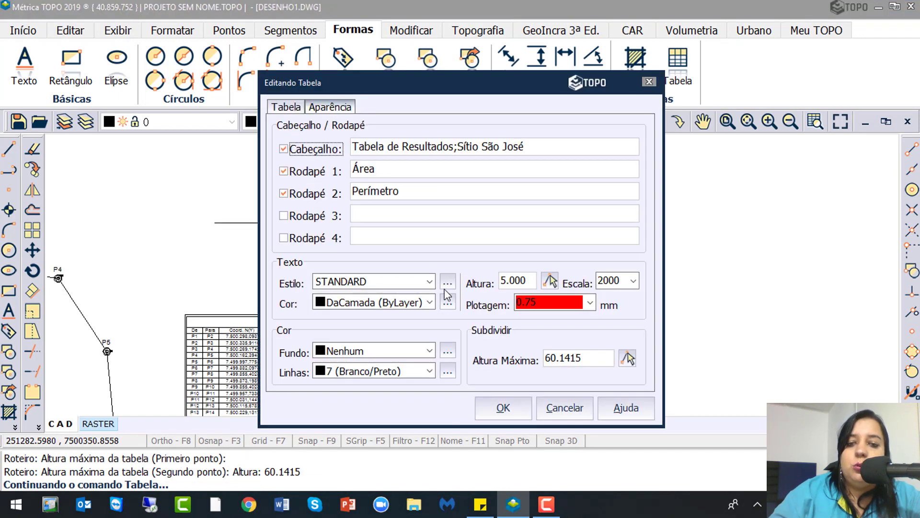
{"action": "left_click", "coordinate": [517, 413]}
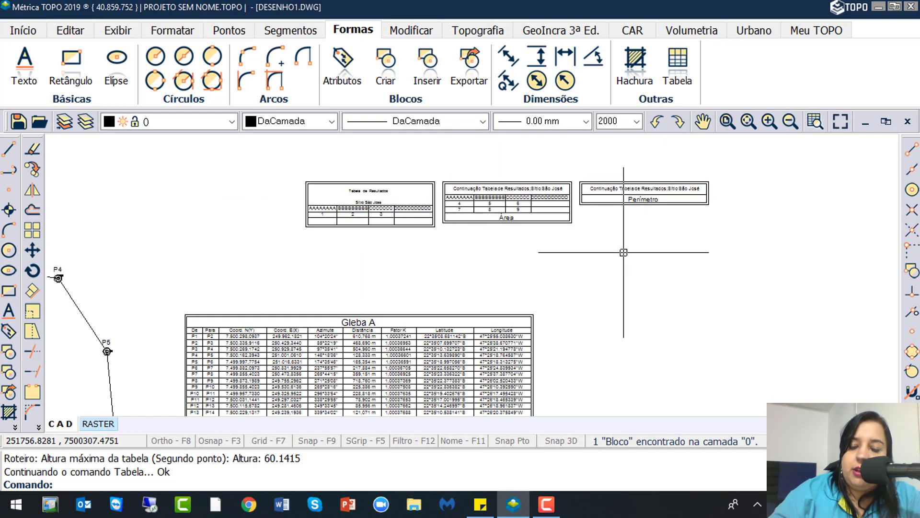
{"action": "double_click", "coordinate": [413, 216]}
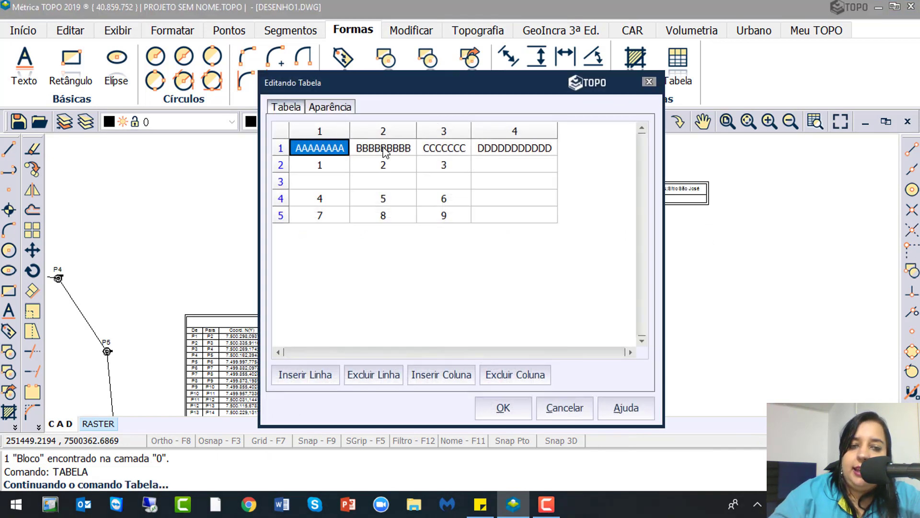
{"action": "left_click_drag", "start_coordinate": [388, 83], "coordinate": [407, 99]}
{"action": "key", "text": "Return"}
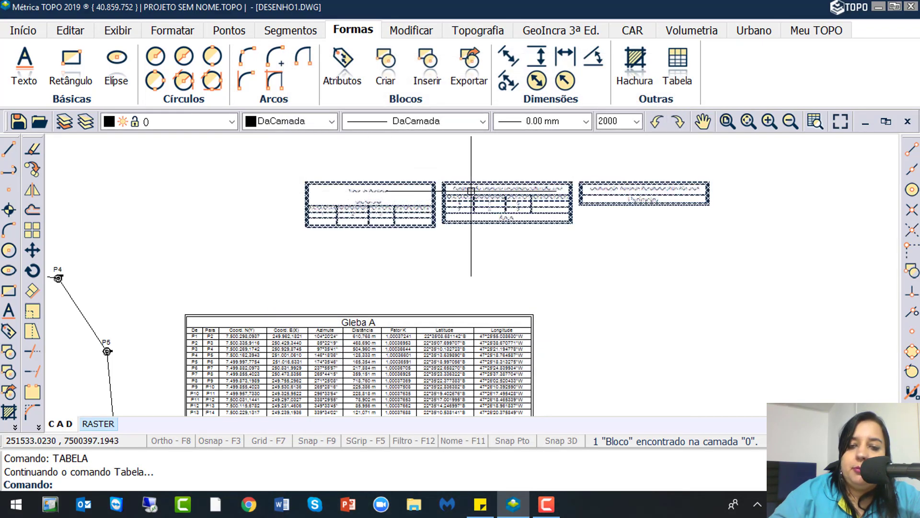
- Reset the custom table's maximum subdivision height to about 85.92 by picking two points alongside it
{"action": "left_click", "coordinate": [509, 186]}
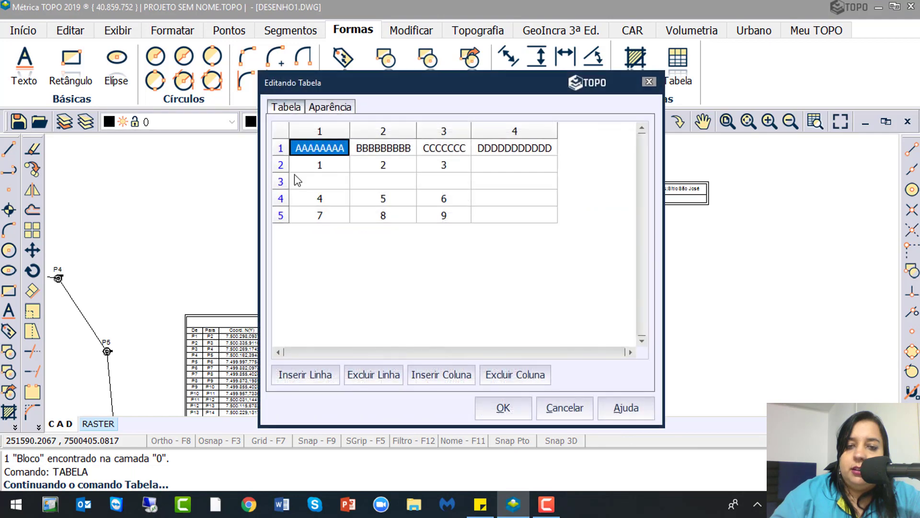
{"action": "left_click", "coordinate": [325, 110]}
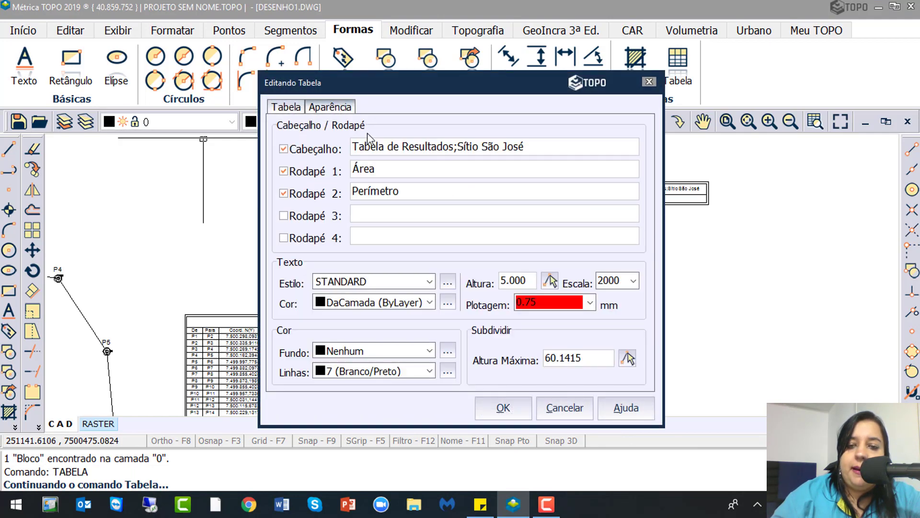
{"action": "left_click", "coordinate": [627, 358]}
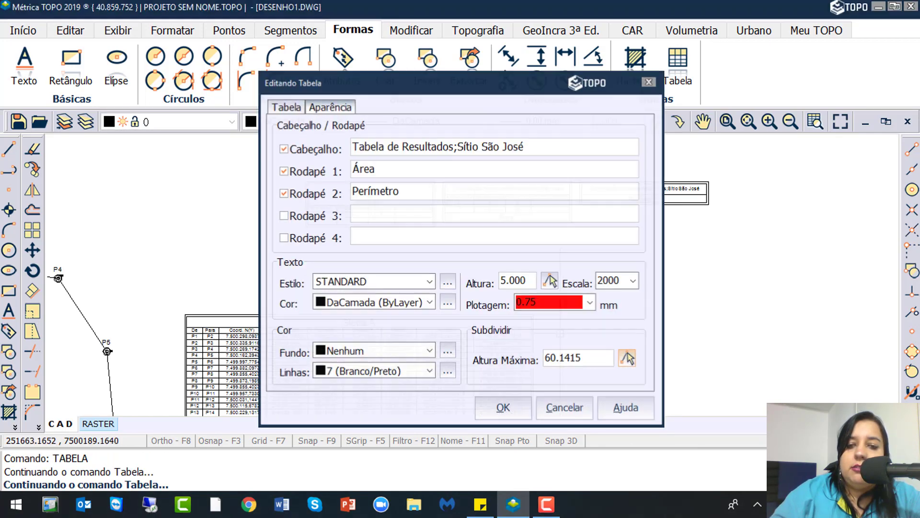
{"action": "left_click", "coordinate": [304, 176]}
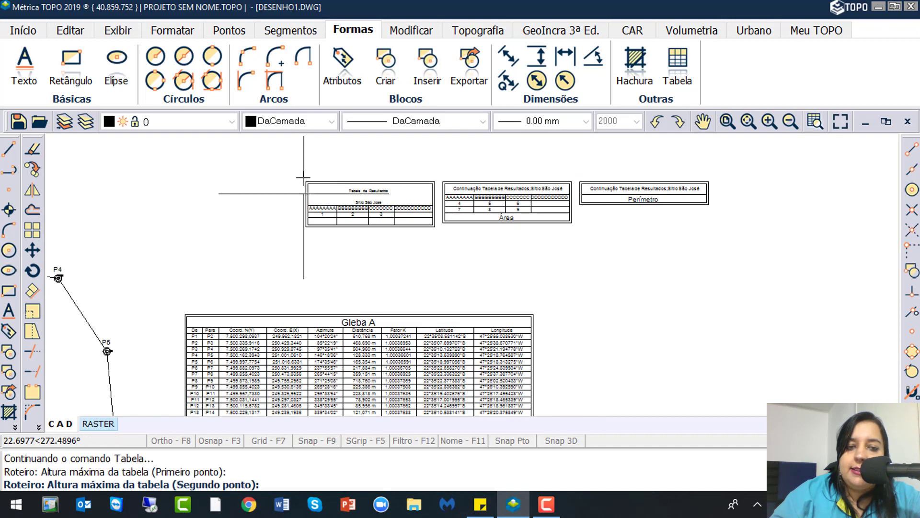
{"action": "left_click", "coordinate": [306, 311]}
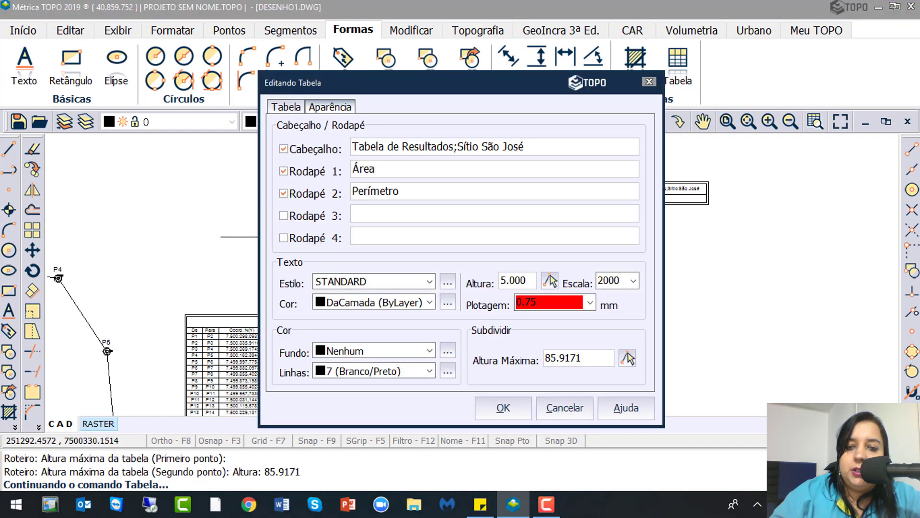
{"action": "left_click", "coordinate": [504, 408]}
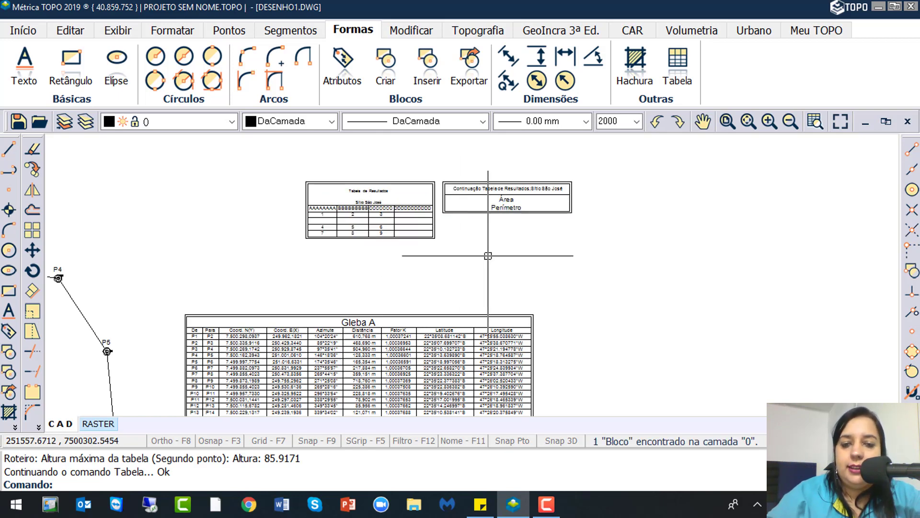
- Subdivide the Gleba A perimeter table by picking a maximum height of about 104.51 beside it
{"action": "middle_click_drag", "start_coordinate": [617, 335], "coordinate": [663, 226]}
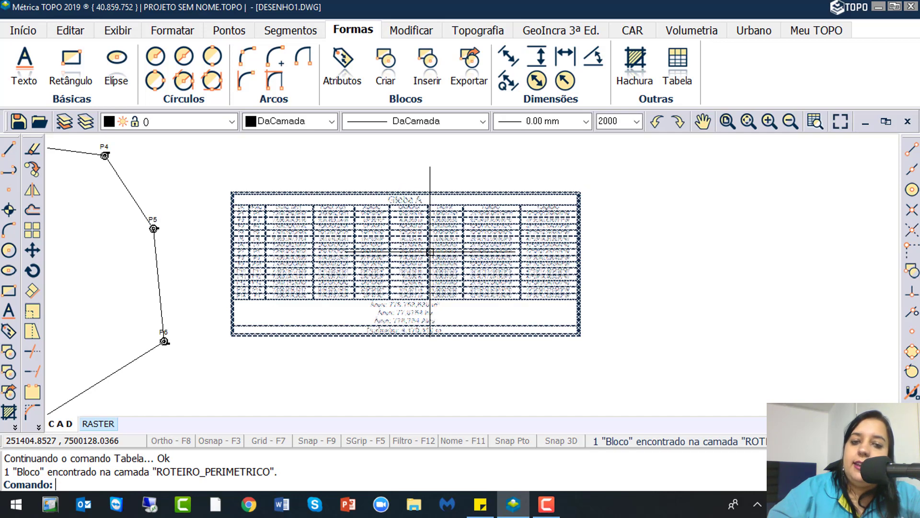
{"action": "double_click", "coordinate": [430, 251]}
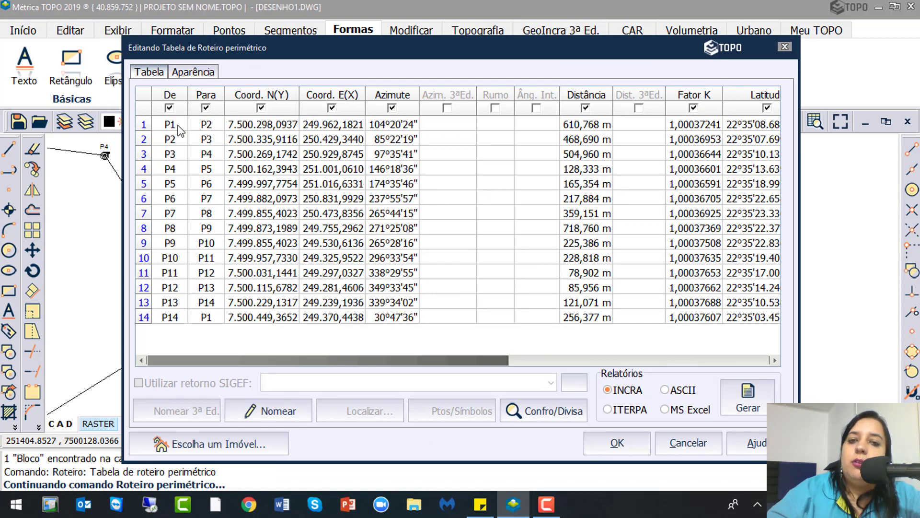
{"action": "left_click", "coordinate": [194, 72]}
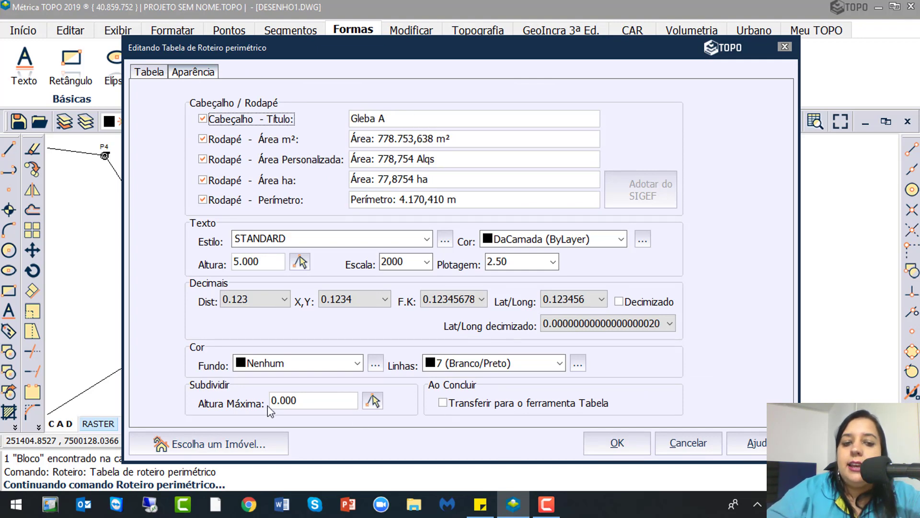
{"action": "left_click", "coordinate": [282, 400]}
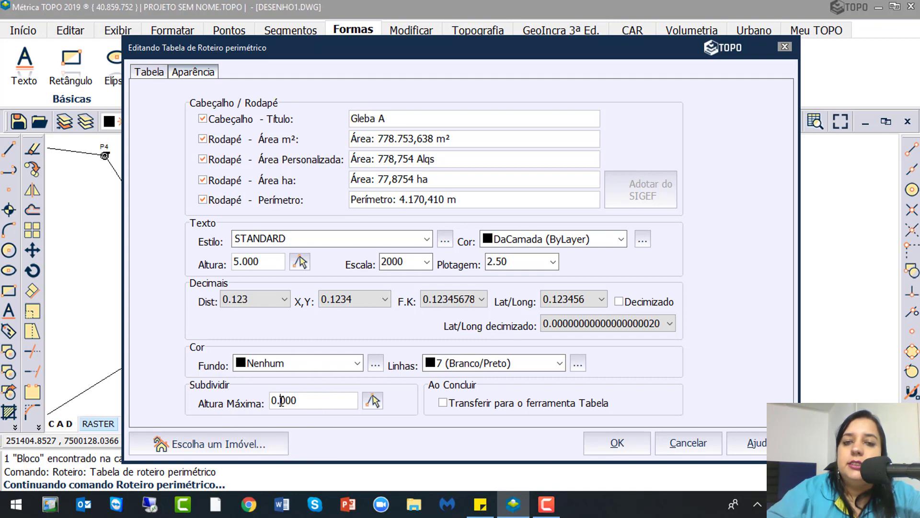
{"action": "left_click", "coordinate": [373, 402]}
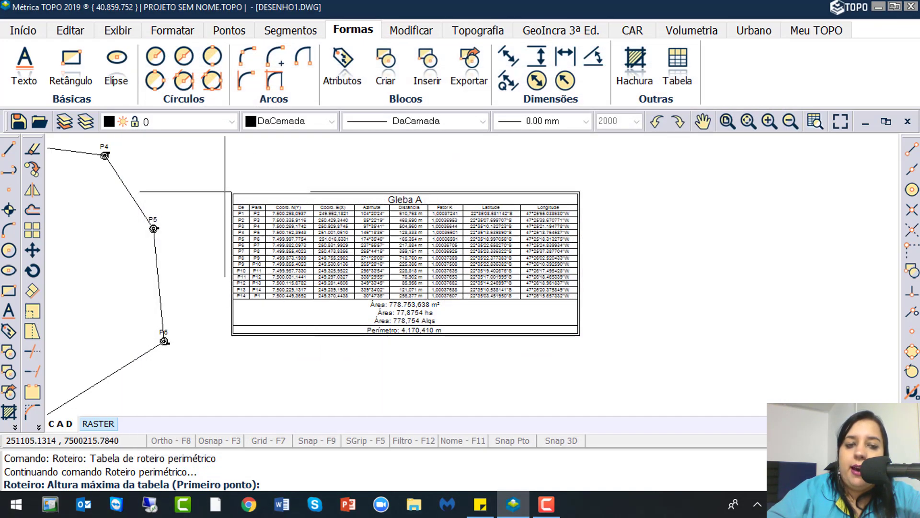
{"action": "left_click", "coordinate": [223, 193]}
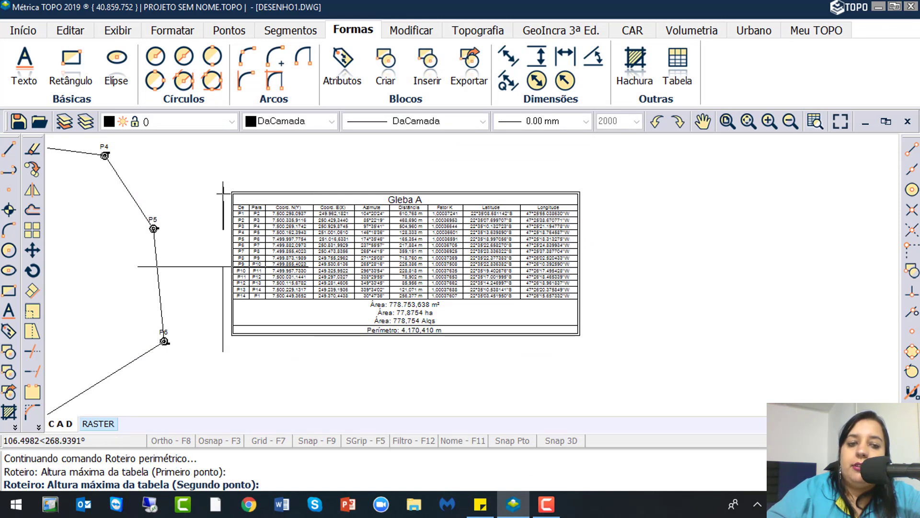
{"action": "left_click", "coordinate": [224, 265]}
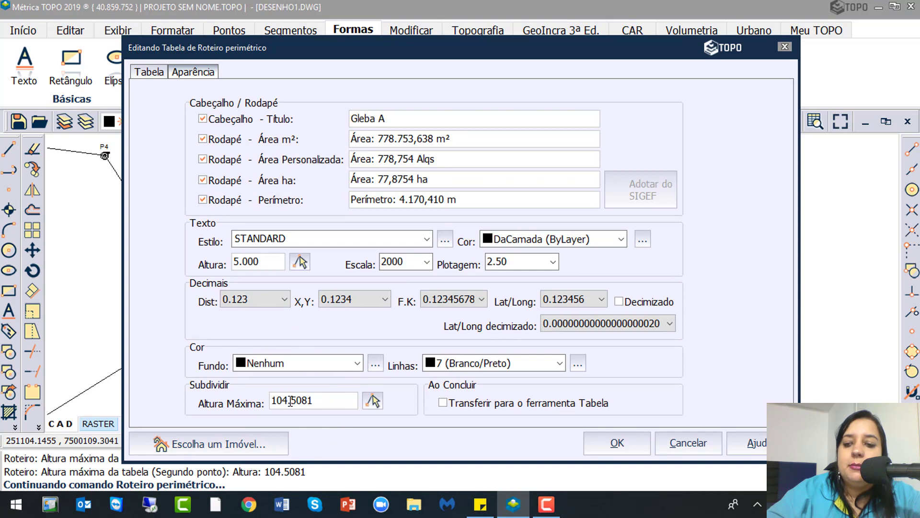
{"action": "left_click", "coordinate": [622, 445]}
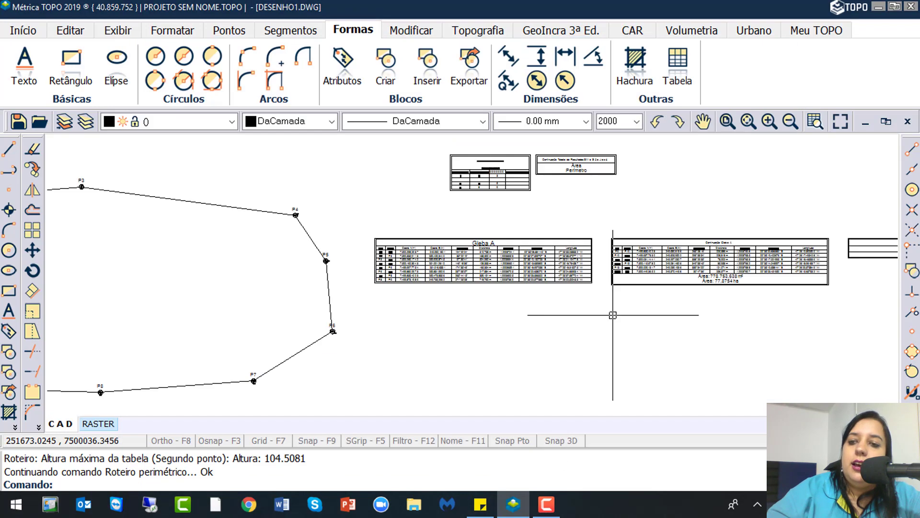
- Set the Gleba A table's maximum height to 0 to remove its subdivision
{"action": "middle_click_drag", "start_coordinate": [885, 370], "coordinate": [699, 366]}
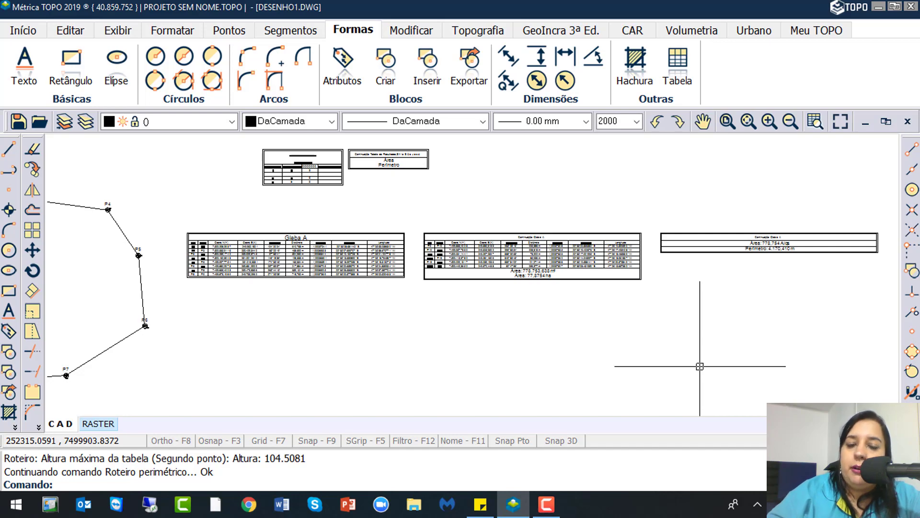
{"action": "left_click", "coordinate": [513, 254]}
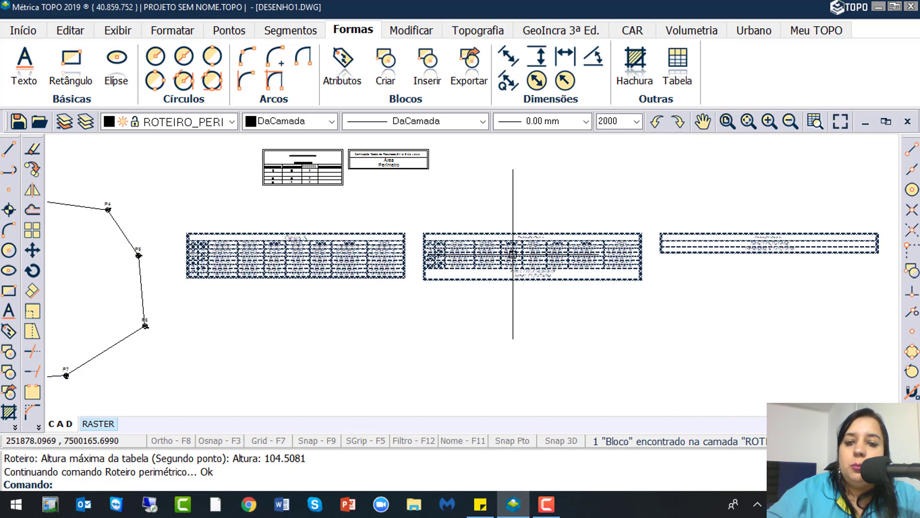
{"action": "double_click", "coordinate": [513, 254]}
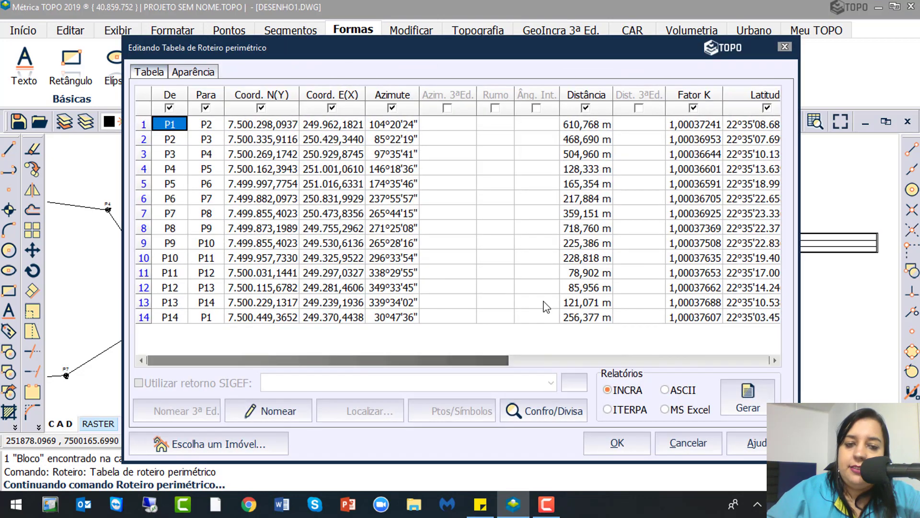
{"action": "left_click", "coordinate": [194, 73]}
{"action": "left_click_drag", "start_coordinate": [323, 401], "coordinate": [195, 387]}
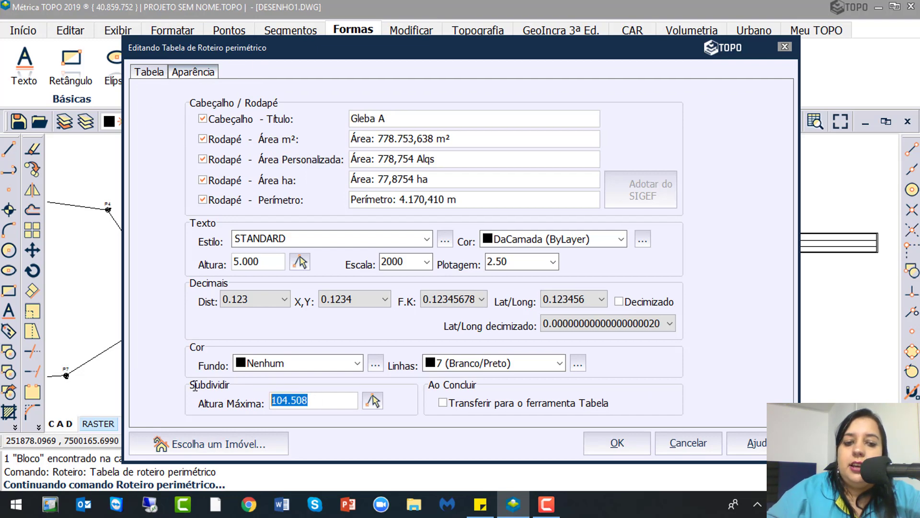
{"action": "type", "text": "0"}
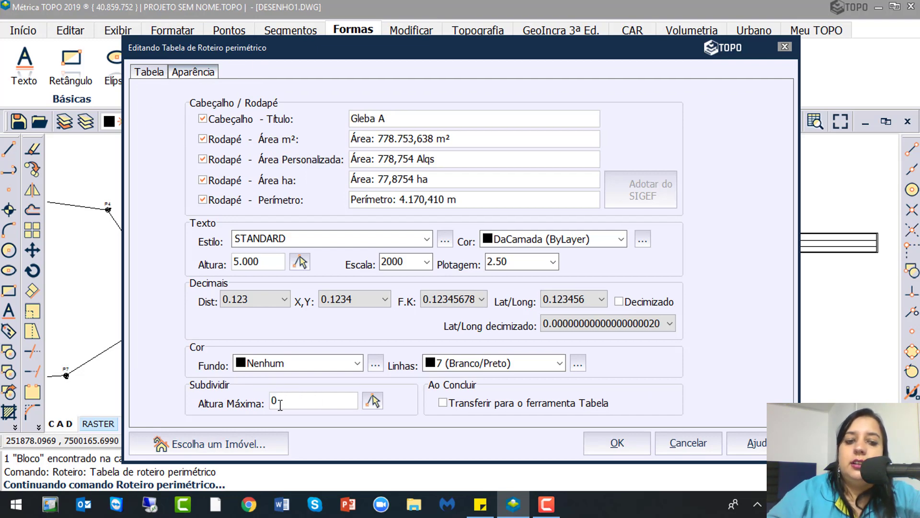
{"action": "left_click", "coordinate": [633, 443]}
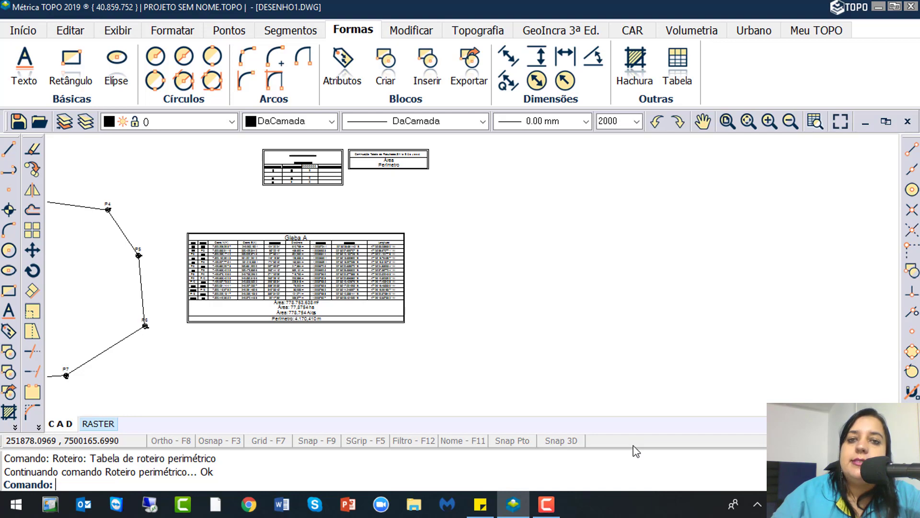
- Reopen the Gleba A table for editing and move the Coord. E(X) column ahead of Coord. N(Y)
{"action": "left_click", "coordinate": [303, 254]}
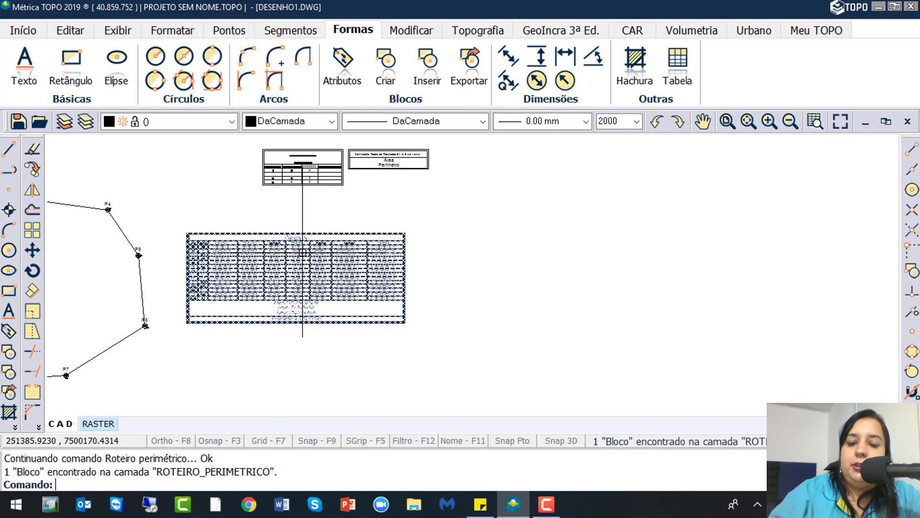
{"action": "double_click", "coordinate": [303, 252]}
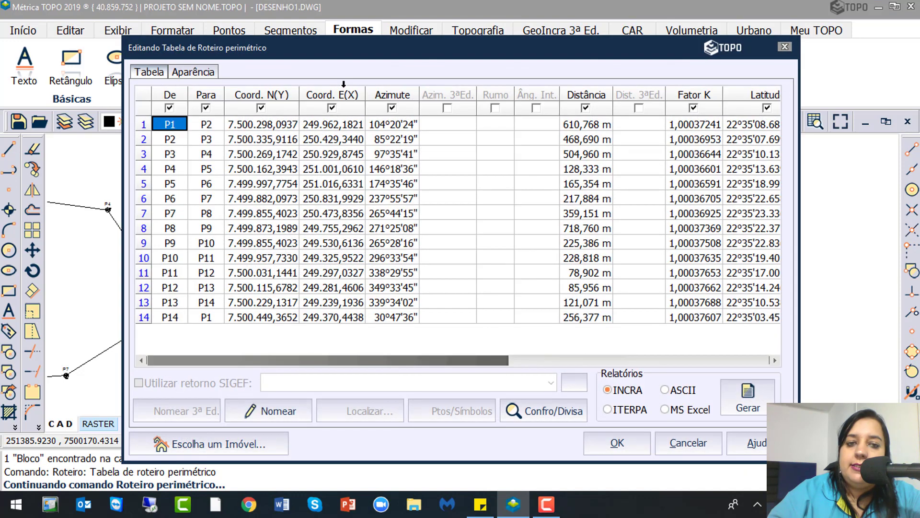
{"action": "left_click_drag", "start_coordinate": [344, 87], "coordinate": [225, 92]}
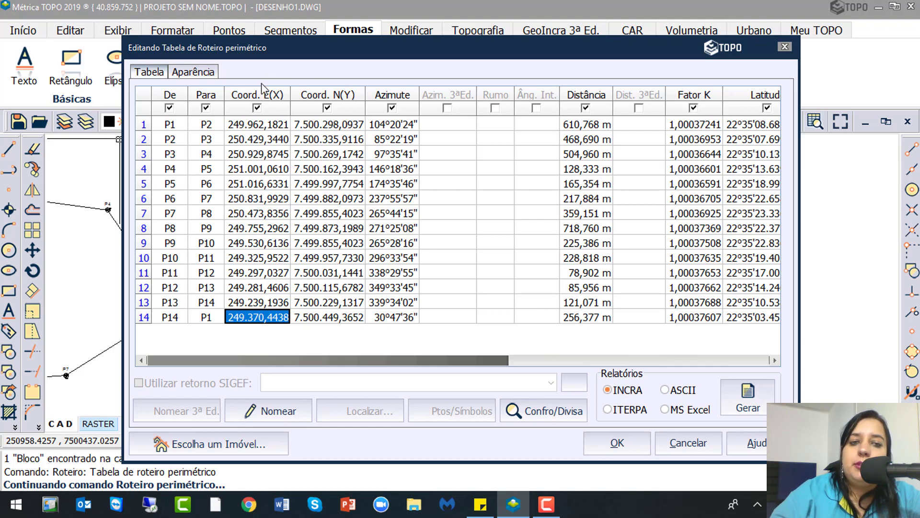
- Move the Coord. E(X) column back after Coord. N(Y), exclude Fator K, Latitude and Longitude from the Gleba A table, and apply the edits
{"action": "left_click_drag", "start_coordinate": [263, 91], "coordinate": [343, 102]}
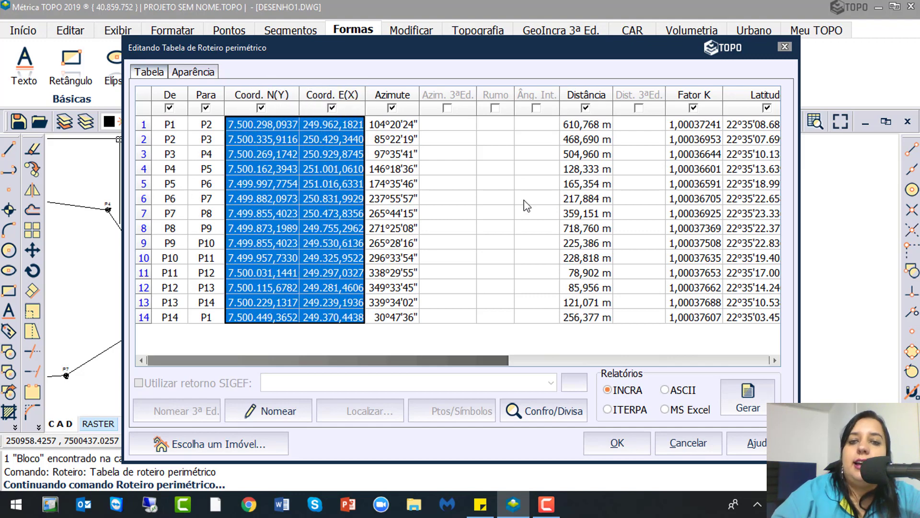
{"action": "left_click", "coordinate": [693, 108]}
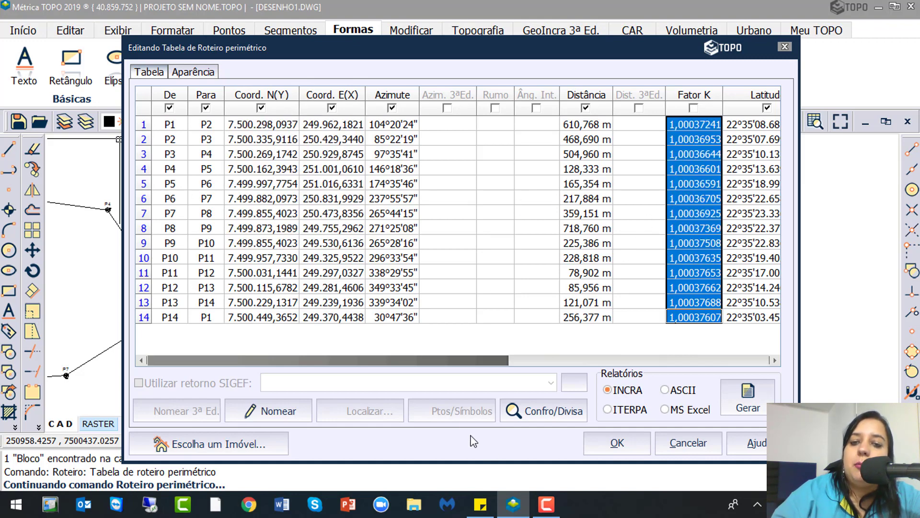
{"action": "left_click_drag", "start_coordinate": [465, 360], "coordinate": [633, 331]}
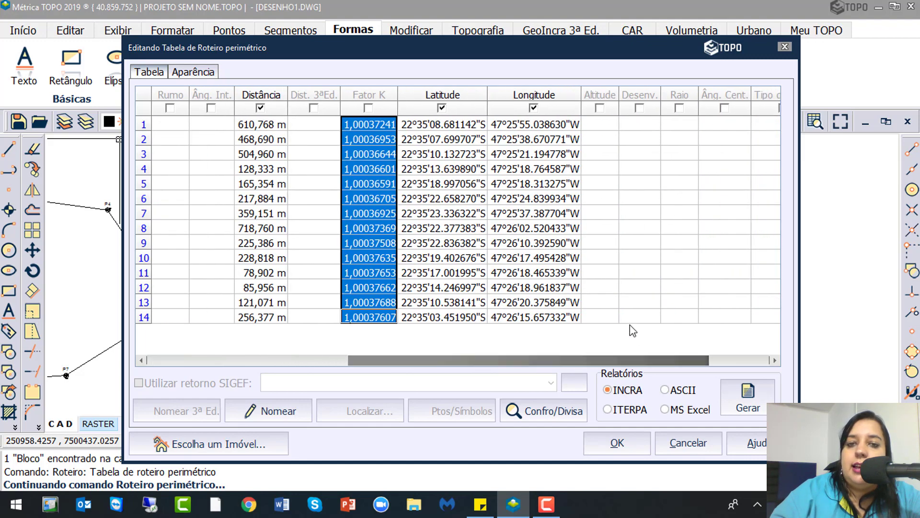
{"action": "left_click", "coordinate": [441, 107]}
{"action": "left_click", "coordinate": [533, 107]}
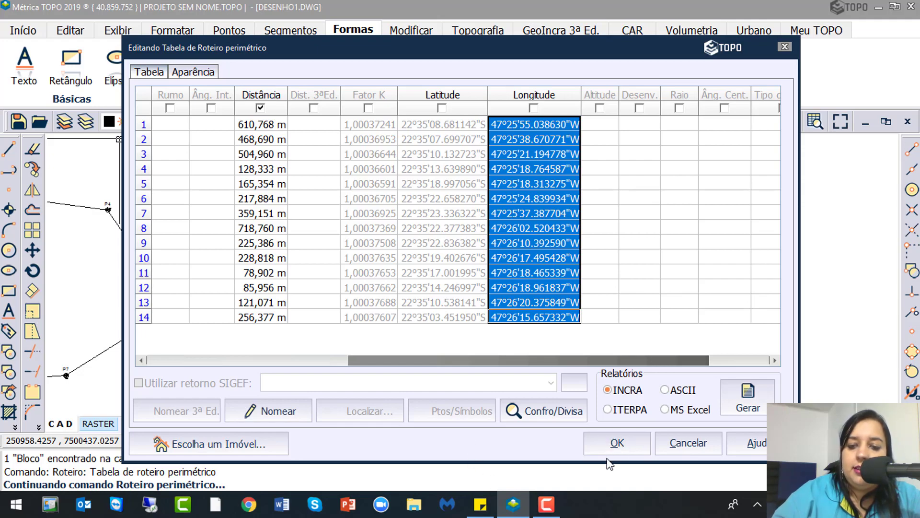
{"action": "left_click", "coordinate": [616, 446]}
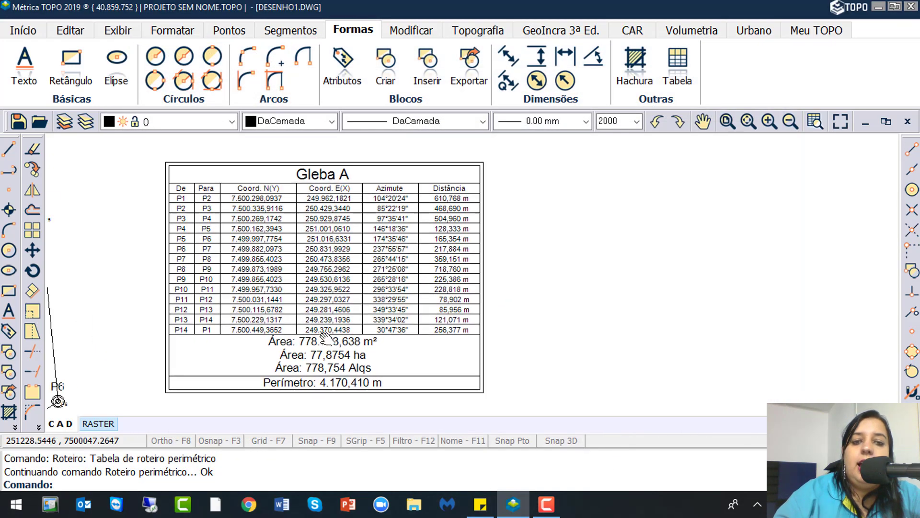
{"action": "left_click", "coordinate": [473, 364]}
{"action": "left_click", "coordinate": [474, 364]}
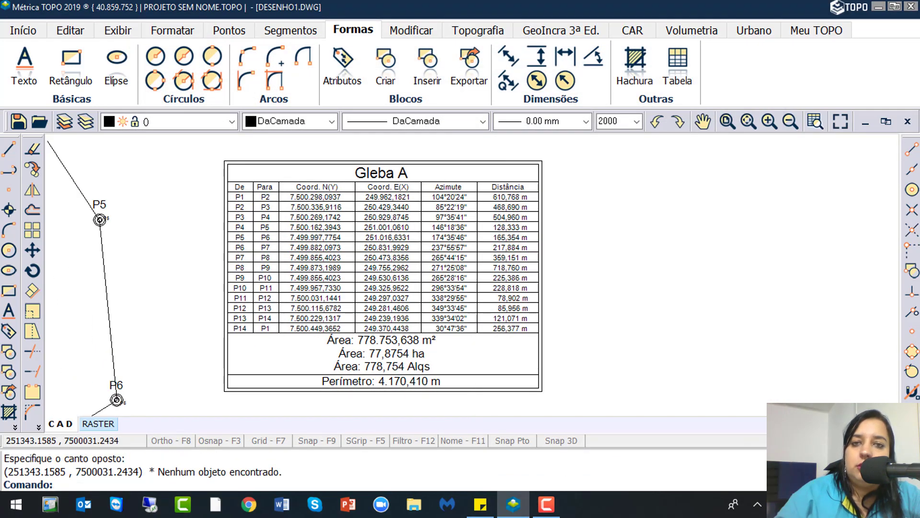
{"action": "left_click", "coordinate": [447, 363]}
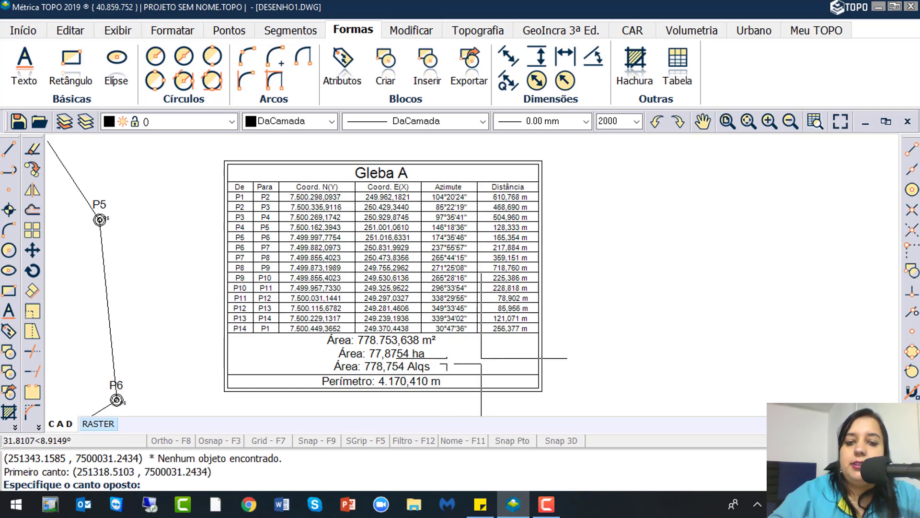
{"action": "left_click", "coordinate": [482, 357]}
{"action": "scroll", "coordinate": [479, 330], "scroll_direction": "down", "scroll_amount": 2}
{"action": "middle_click_drag", "start_coordinate": [473, 241], "coordinate": [454, 271]}
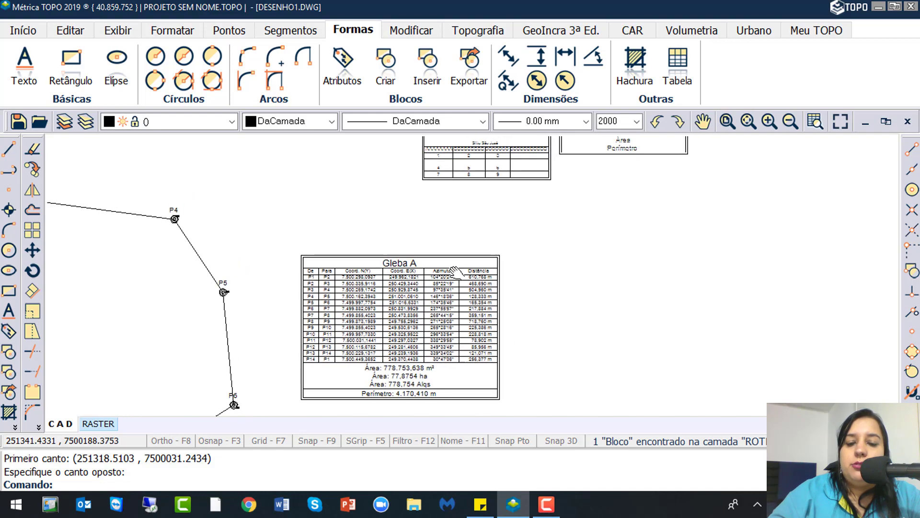
{"action": "left_click", "coordinate": [456, 273]}
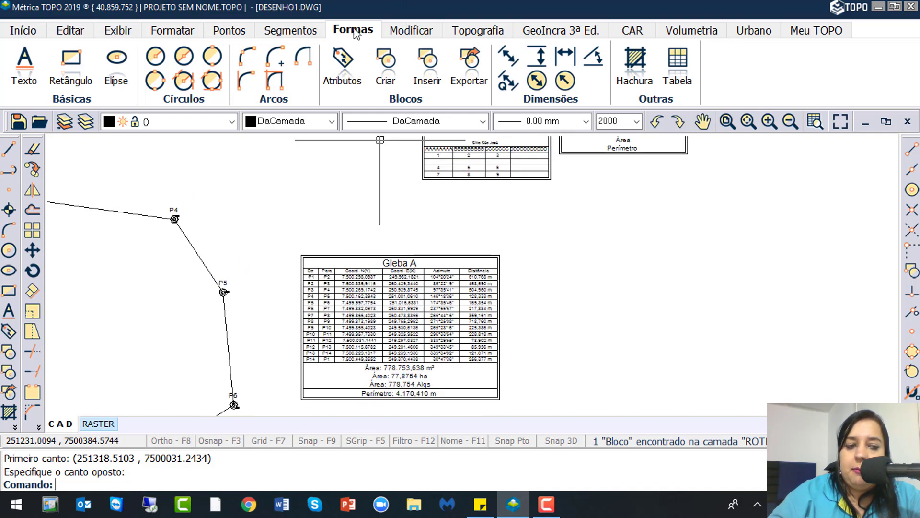